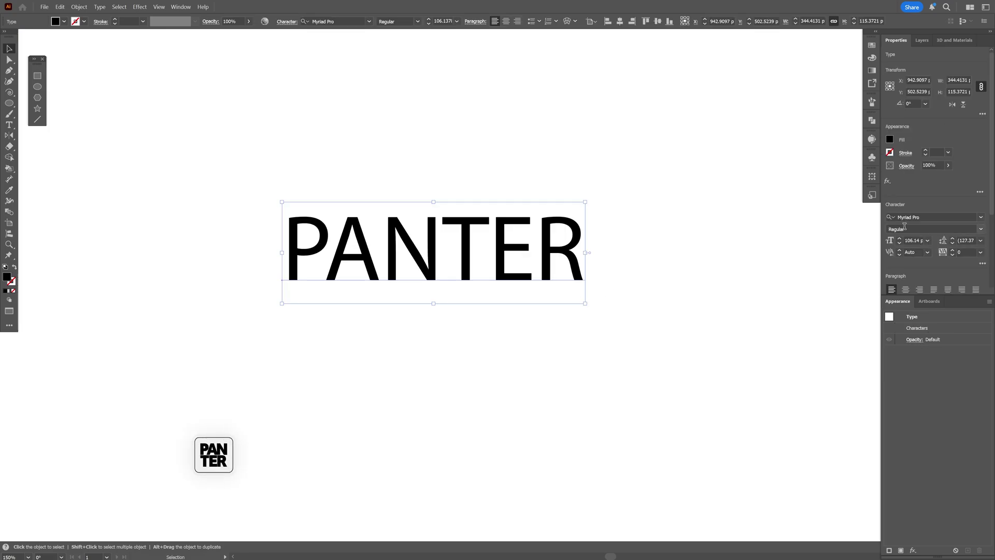
Change the font of the PANTER text to Humane Bold.
{"action": "left_click", "coordinate": [928, 217]}
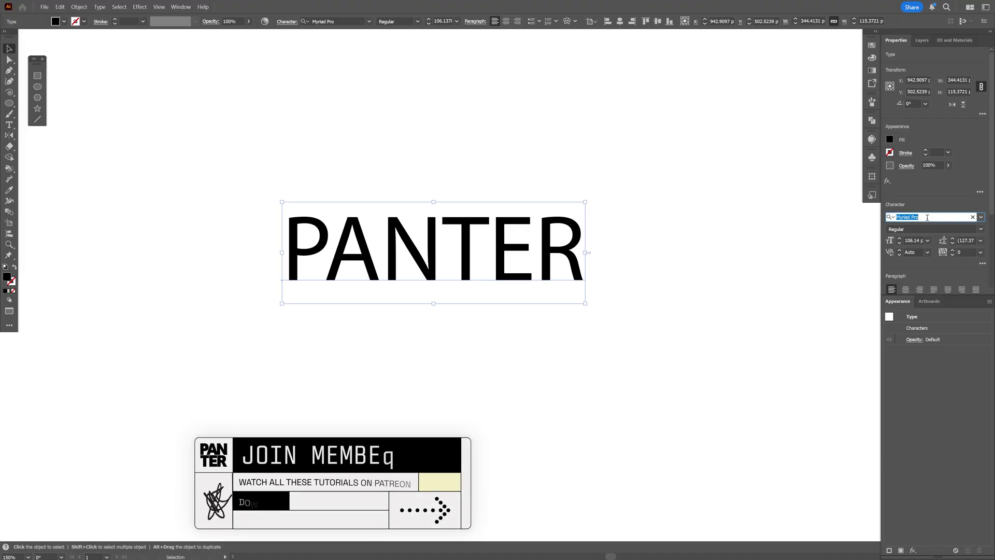
{"action": "type", "text": "humane"}
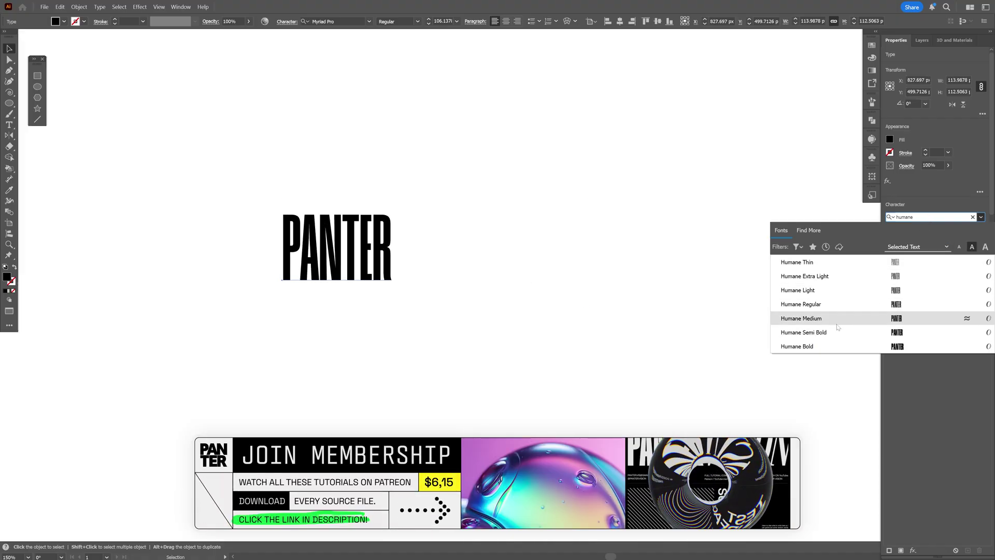
{"action": "left_click", "coordinate": [814, 347]}
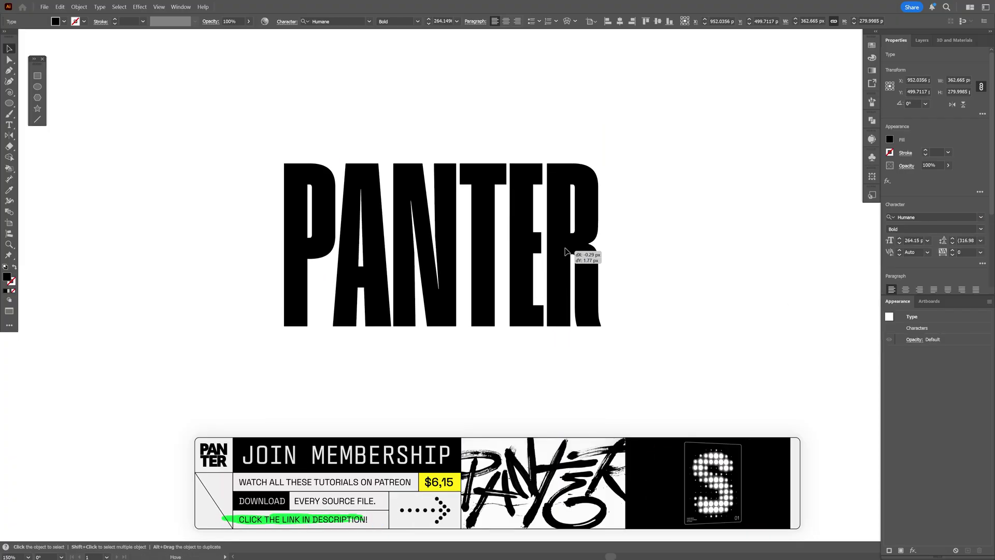
Enlarge the PANTER text and turn a duplicate below it into the word VISION.
{"action": "left_click_drag", "start_coordinate": [565, 251], "coordinate": [261, 309]}
{"action": "double_click", "coordinate": [580, 345]}
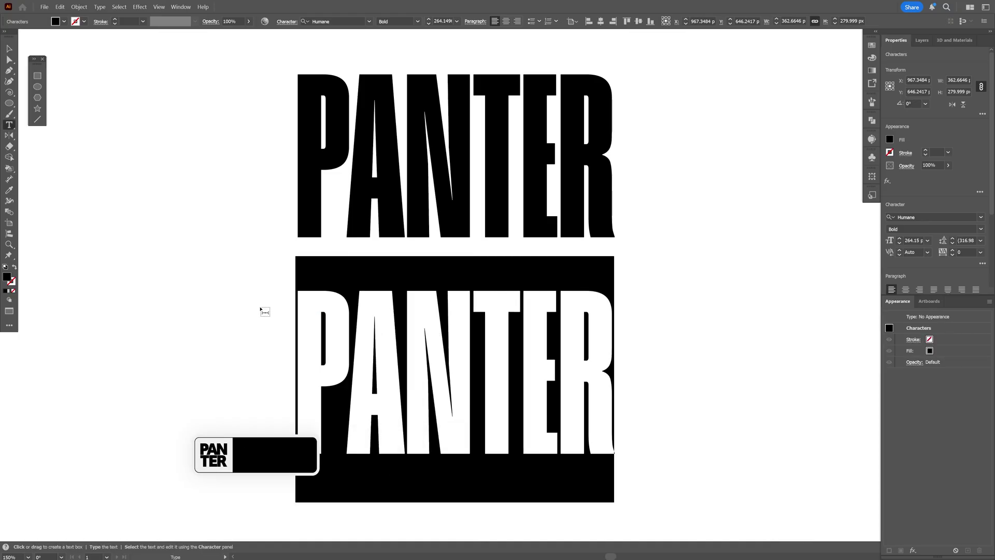
{"action": "type", "text": "VISION"}
{"action": "key", "text": "Escape"}
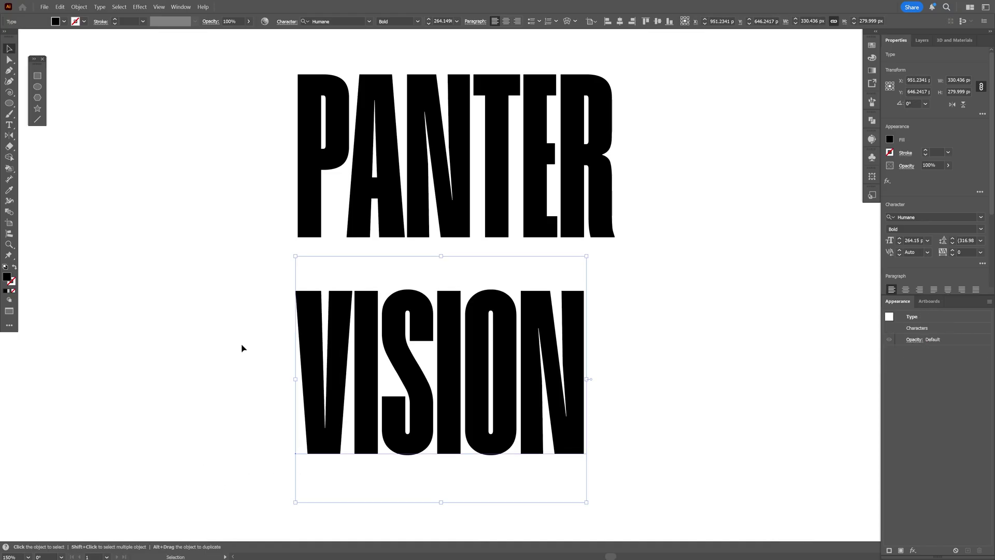
Convert both the PANTER and VISION text objects to outlines.
{"action": "left_click", "coordinate": [372, 194], "text": "shift"}
{"action": "right_click", "coordinate": [372, 195]}
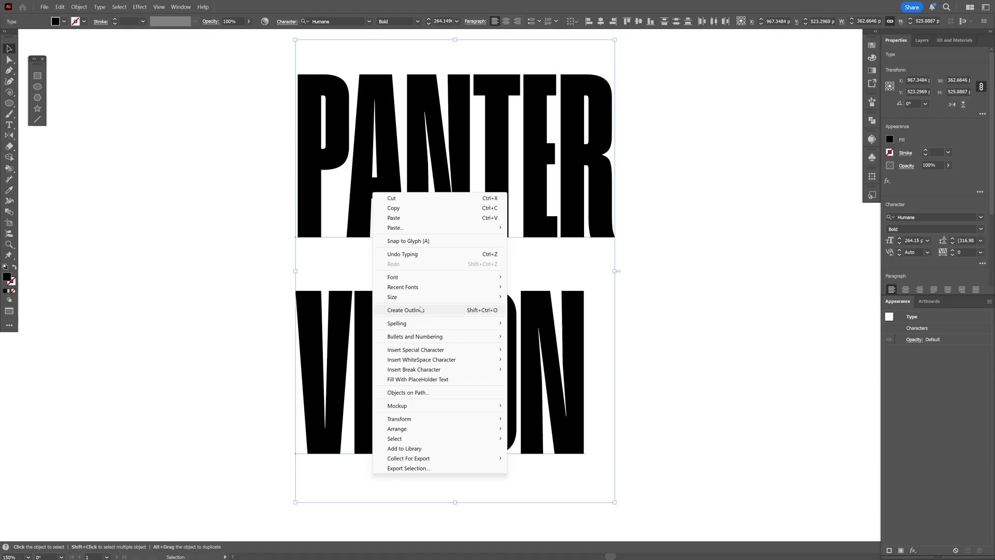
{"action": "left_click", "coordinate": [428, 310]}
{"action": "left_click", "coordinate": [451, 259]}
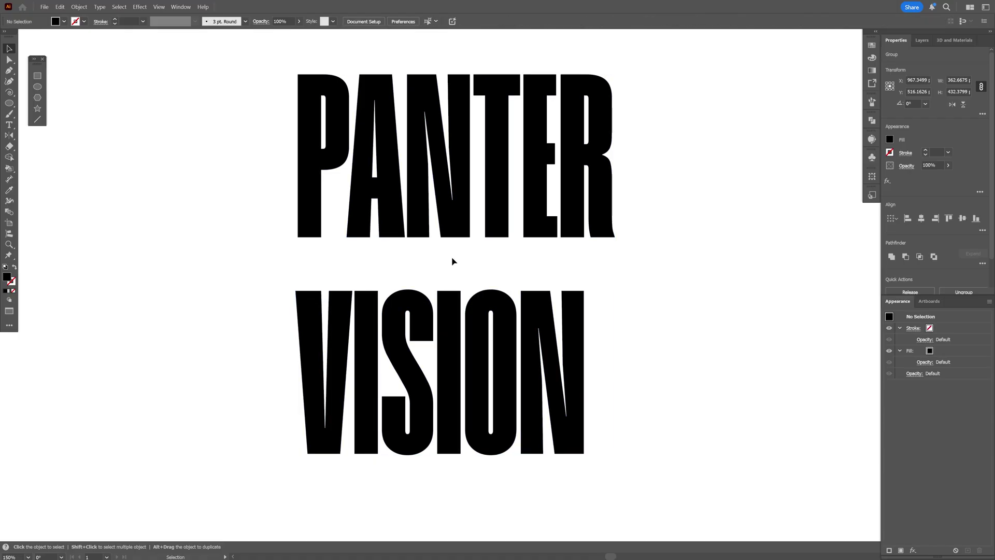
Prepare the Pen tool with no fill and a magenta stroke for drawing over the PANTER lettering.
{"action": "scroll", "coordinate": [488, 123], "scroll_direction": "up", "scroll_amount": 2}
{"action": "left_click_drag", "start_coordinate": [491, 125], "coordinate": [489, 204]}
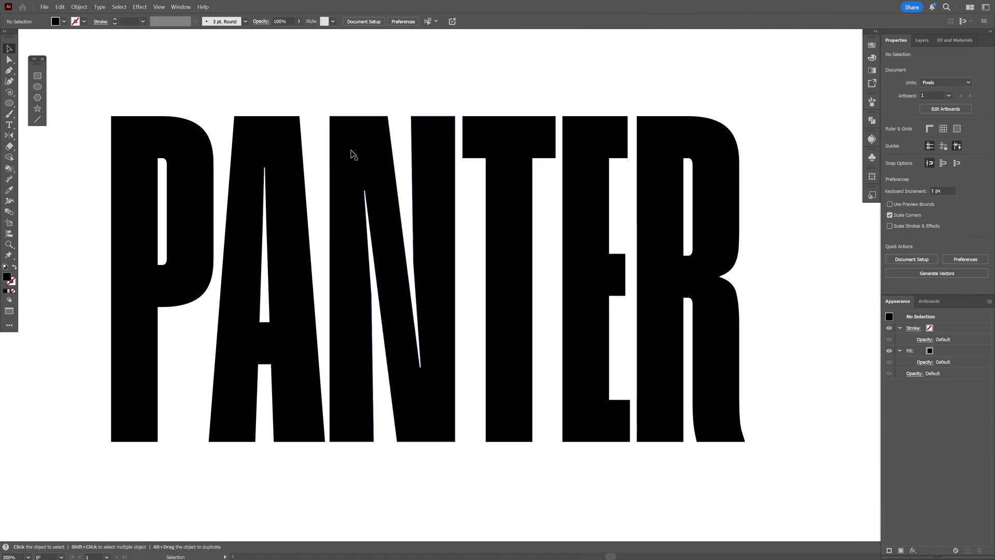
{"action": "left_click", "coordinate": [11, 71]}
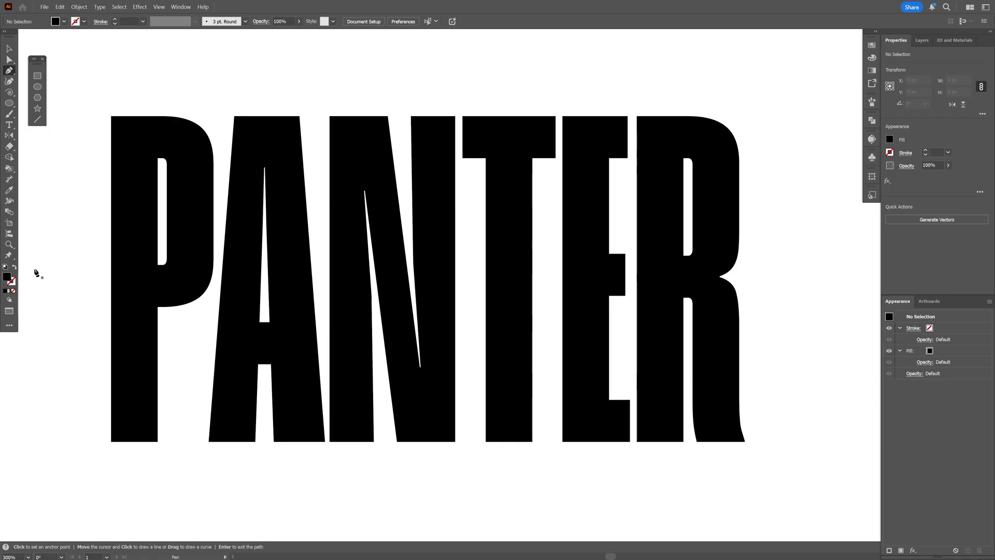
{"action": "left_click", "coordinate": [15, 266]}
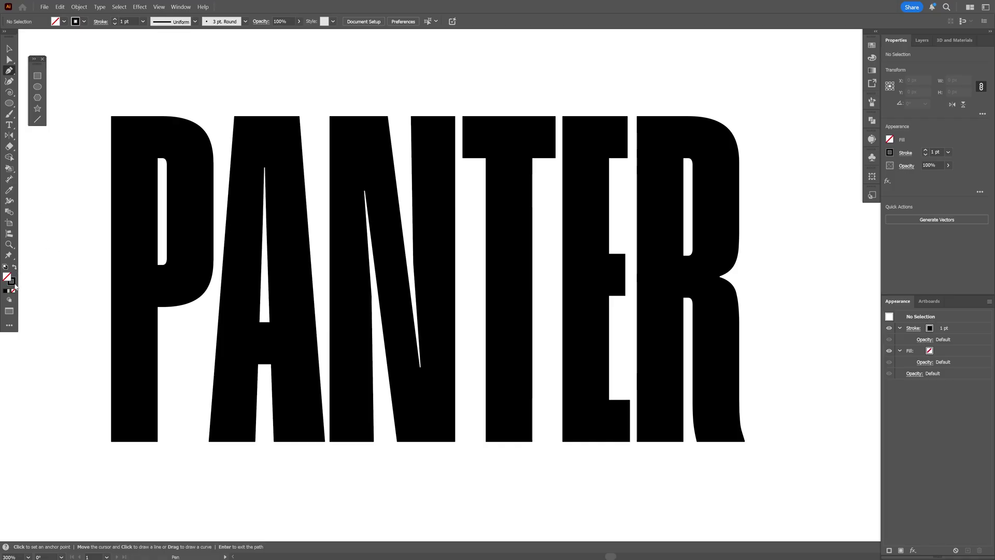
{"action": "left_click", "coordinate": [15, 288]}
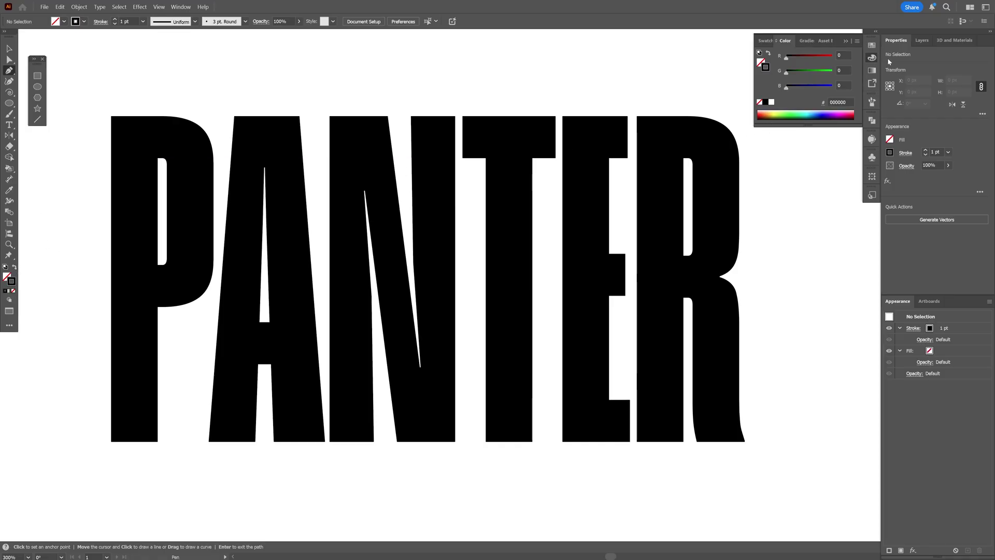
{"action": "left_click", "coordinate": [871, 59]}
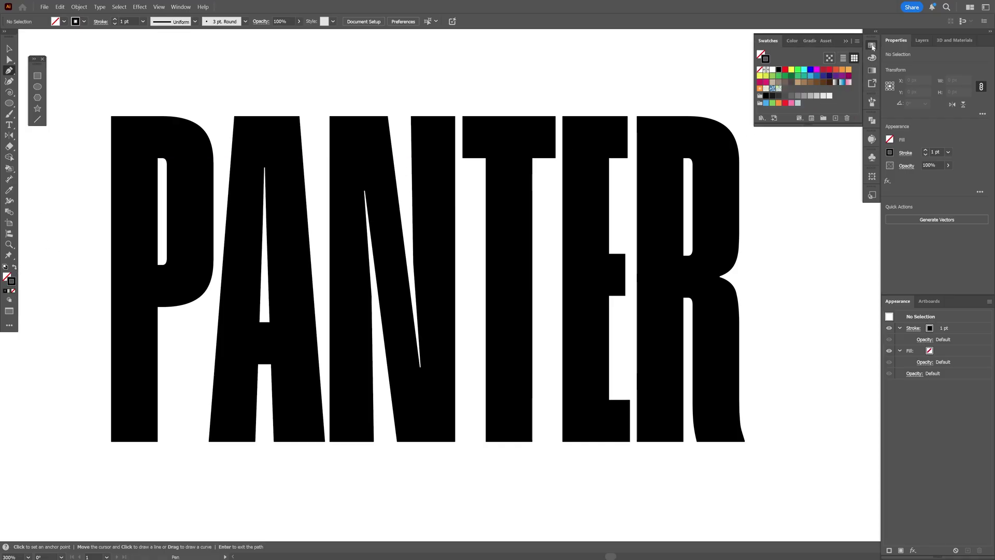
{"action": "left_click", "coordinate": [817, 69]}
{"action": "left_click", "coordinate": [850, 42]}
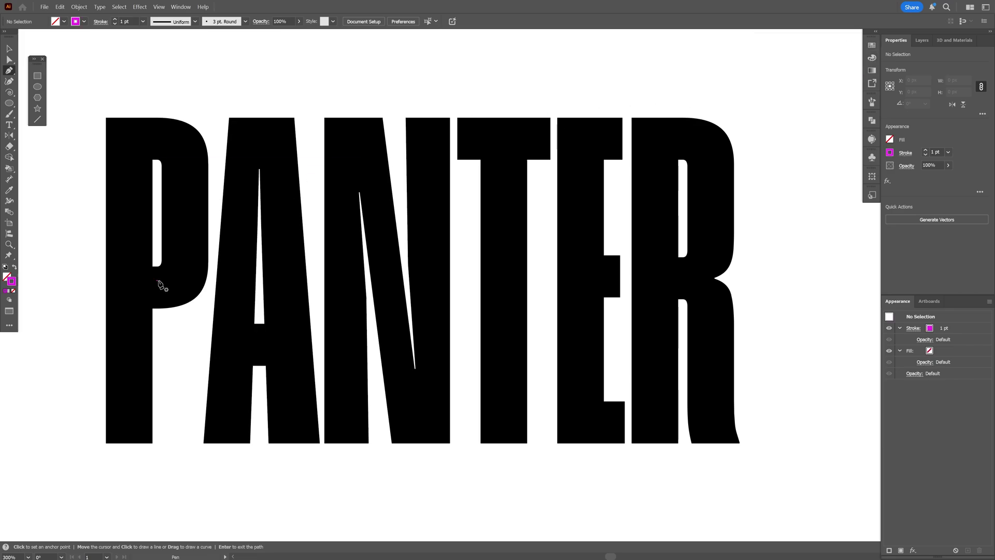
Draw a closed shape with an S-curved upper edge, from the P's middle to the R's top edge, about 305 by 94 px.
{"action": "left_click_drag", "start_coordinate": [147, 283], "coordinate": [258, 285]}
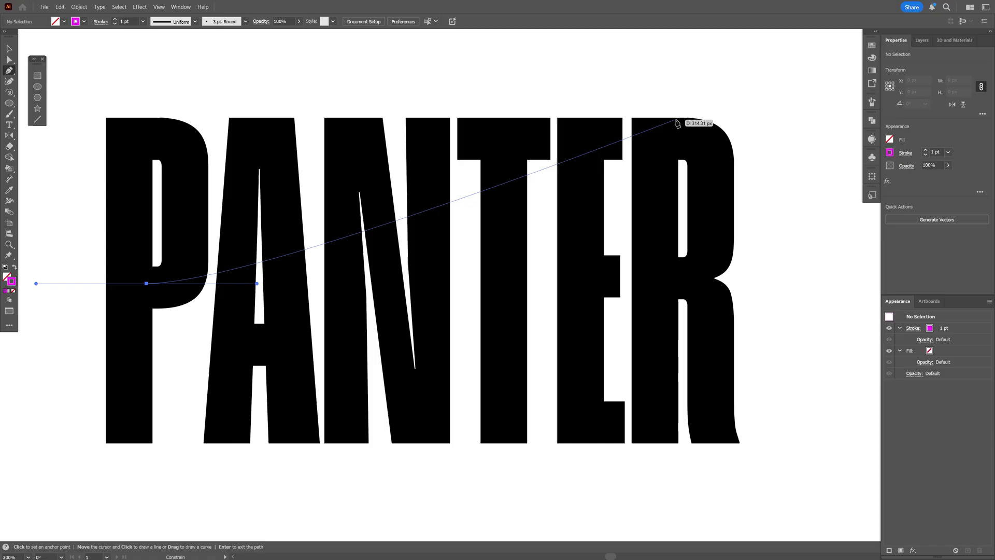
{"action": "left_click_drag", "start_coordinate": [684, 119], "coordinate": [845, 120]}
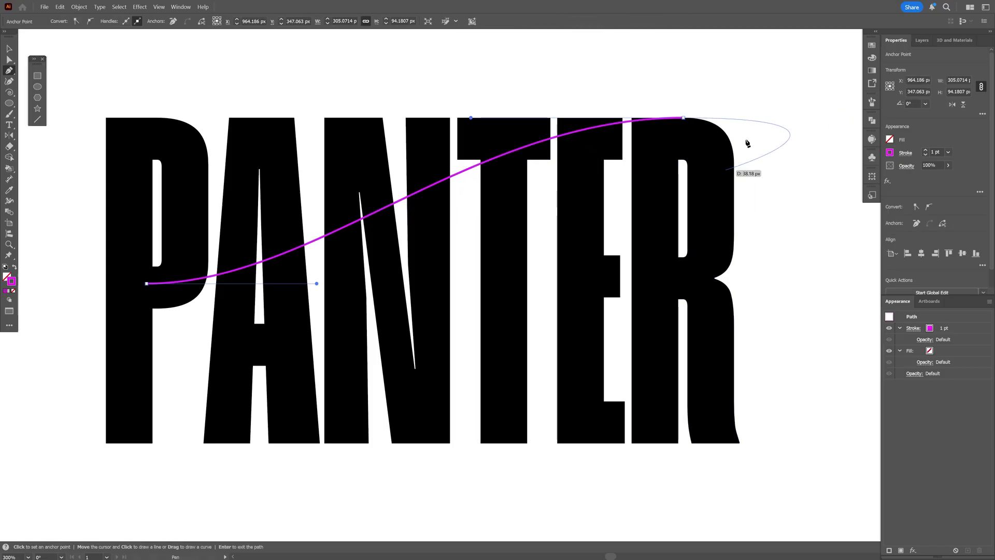
{"action": "left_click", "coordinate": [684, 120]}
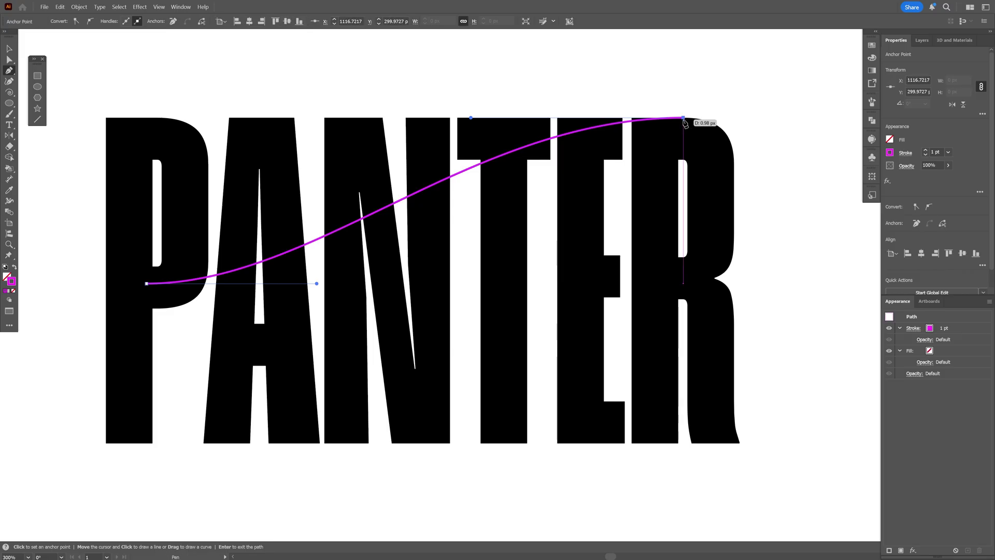
{"action": "left_click", "coordinate": [683, 283]}
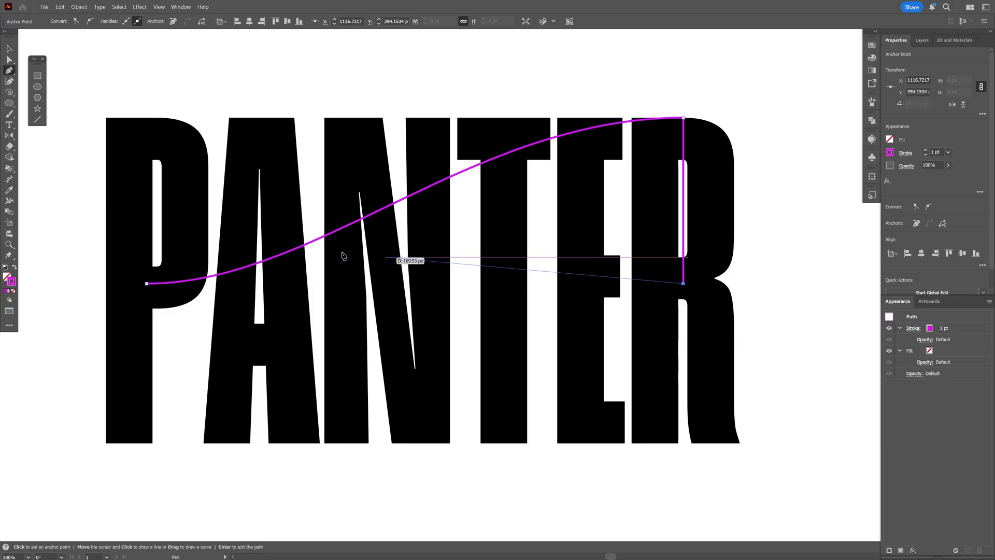
{"action": "left_click", "coordinate": [146, 283]}
{"action": "key", "text": "v"}
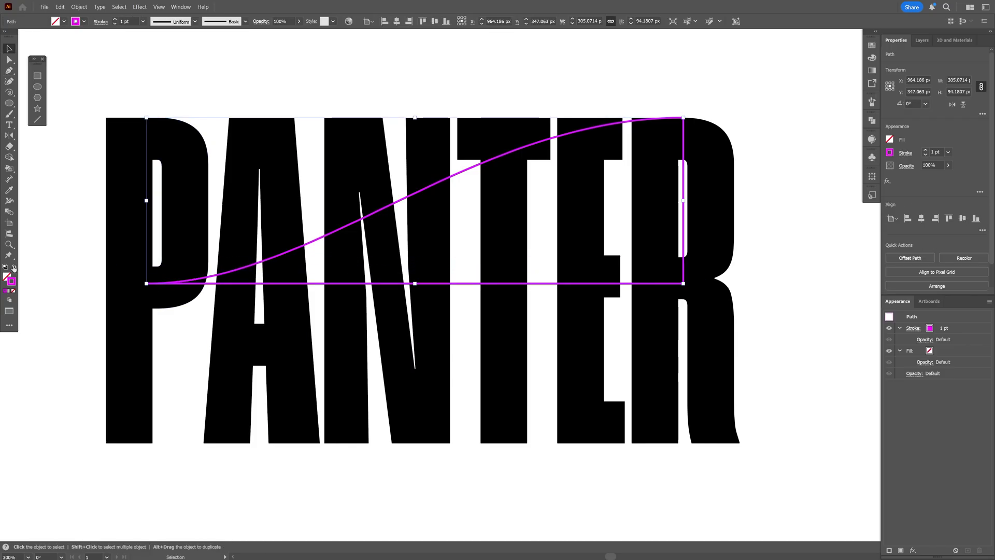
Swap the shape's magenta stroke to its fill and reflect a copy across the horizontal axis through its pointed tip.
{"action": "left_click", "coordinate": [14, 267]}
{"action": "left_click", "coordinate": [10, 136]}
{"action": "left_click_drag", "start_coordinate": [14, 137], "coordinate": [52, 160]}
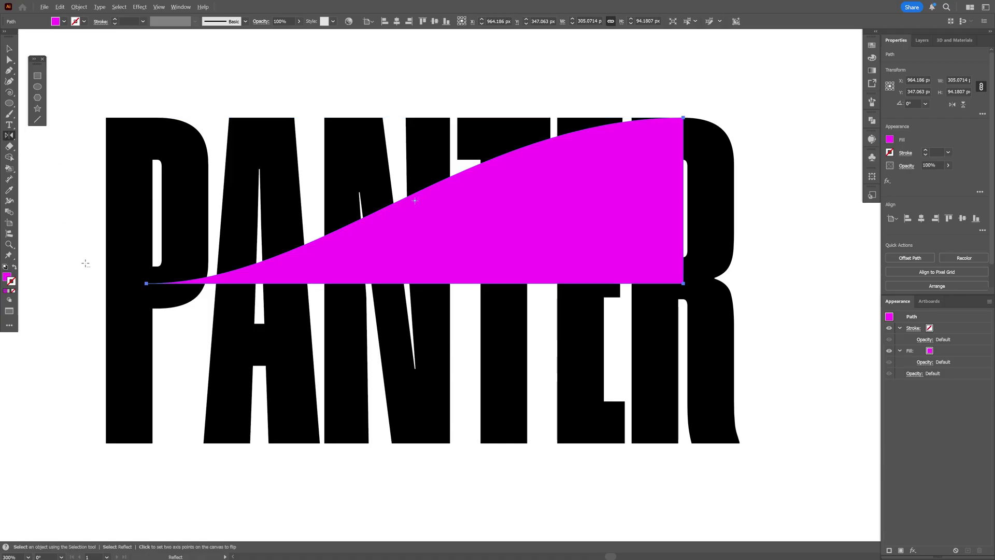
{"action": "left_click", "coordinate": [145, 283], "text": "alt"}
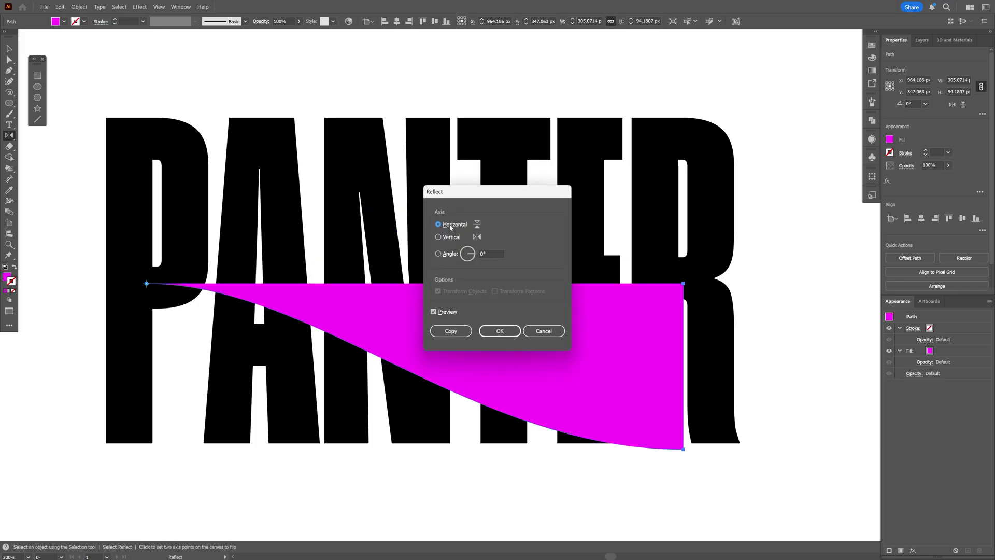
{"action": "left_click", "coordinate": [450, 331]}
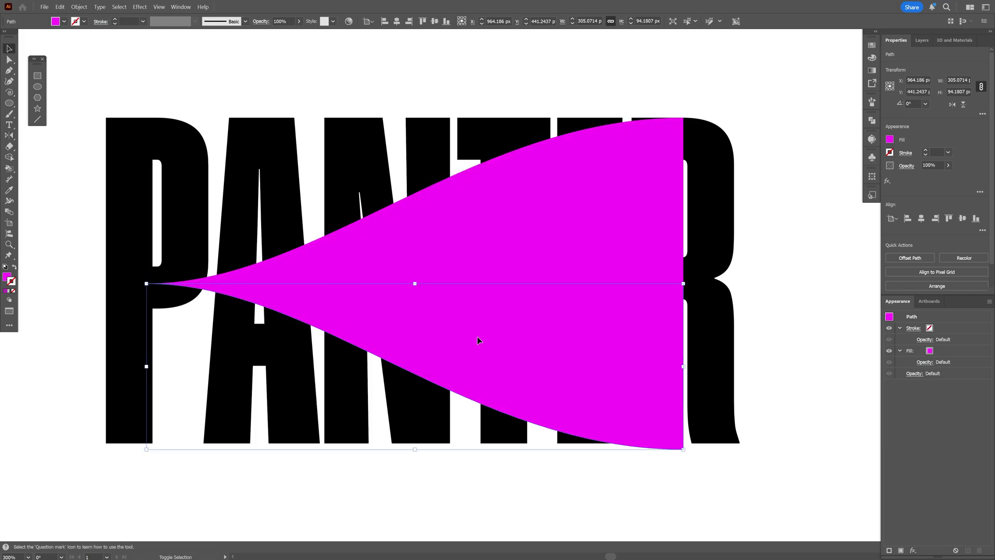
Unite the two mirrored halves and resize the result to about 338 by 185 px, matching PANTER's height and far edge.
{"action": "left_click", "coordinate": [516, 234], "text": "shift"}
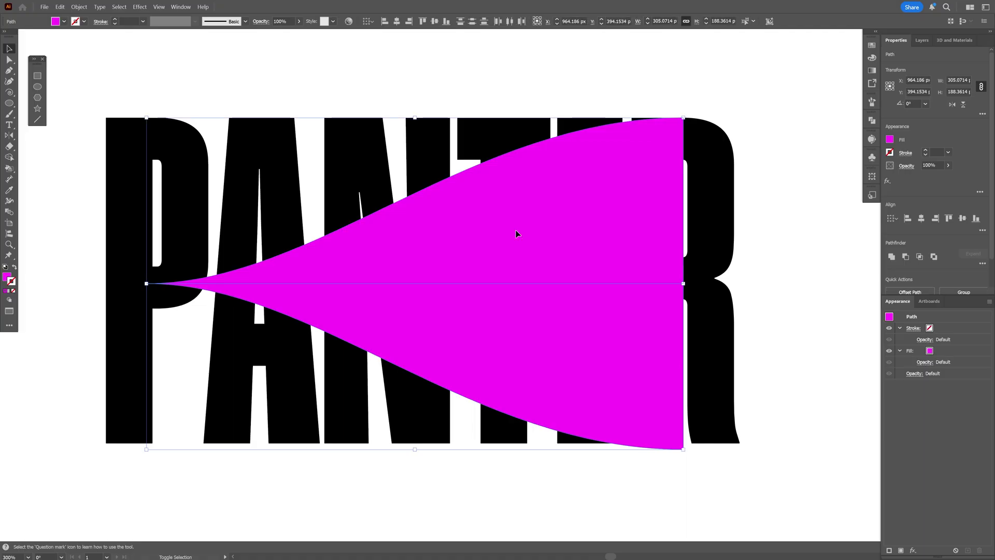
{"action": "left_click", "coordinate": [891, 257]}
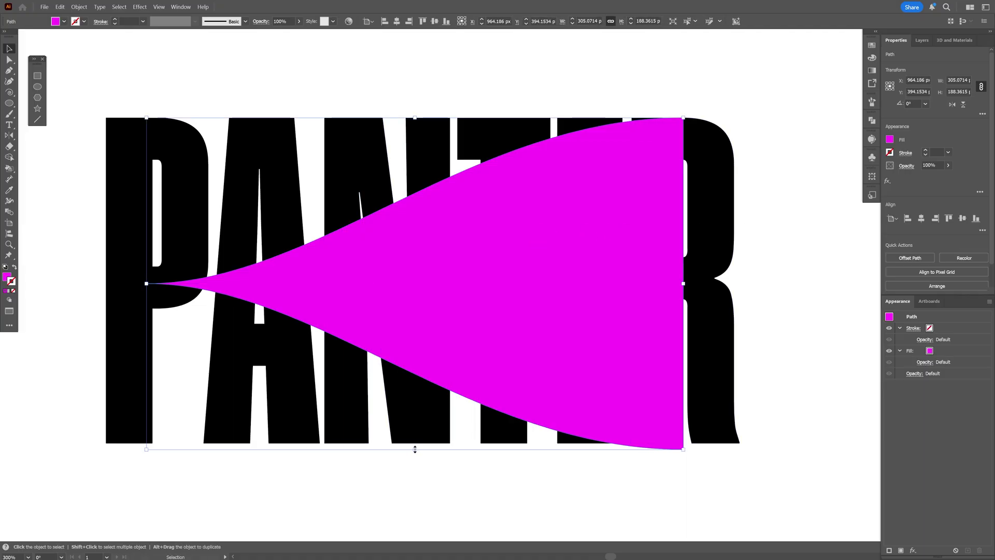
{"action": "left_click_drag", "start_coordinate": [414, 449], "coordinate": [414, 443]}
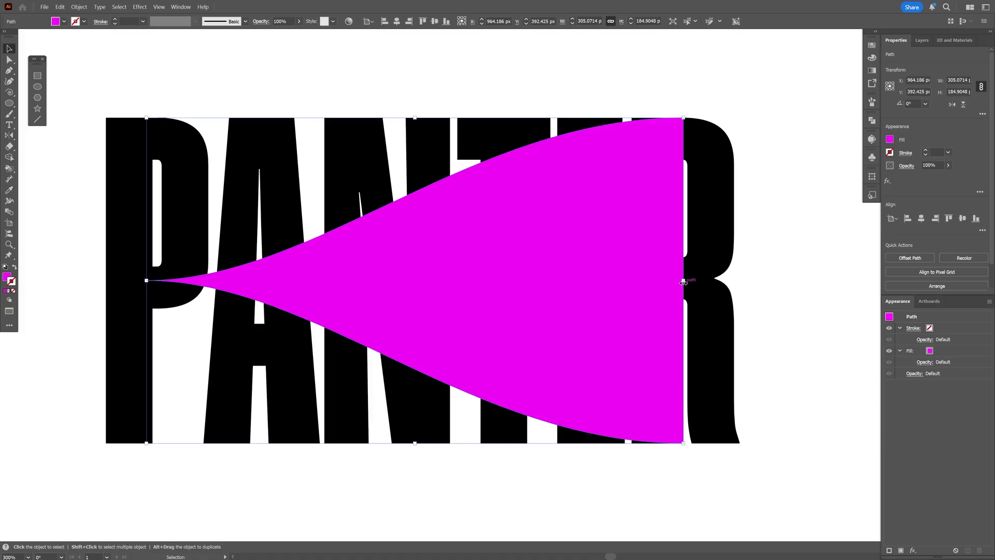
{"action": "left_click_drag", "start_coordinate": [683, 282], "coordinate": [742, 282]}
Offset the magenta shape's path by 5 px with round joins.
{"action": "left_click", "coordinate": [83, 7]}
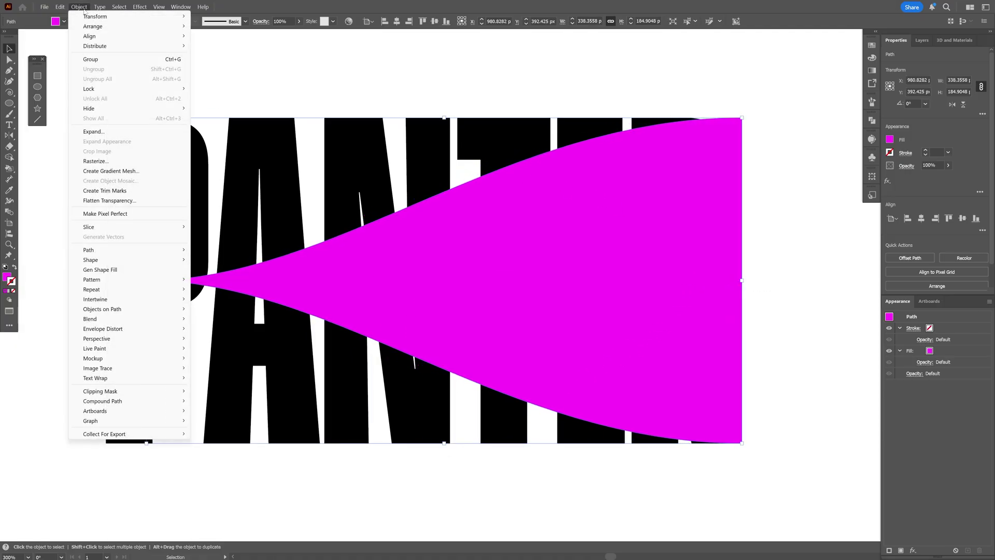
{"action": "mouse_move", "coordinate": [139, 253]}
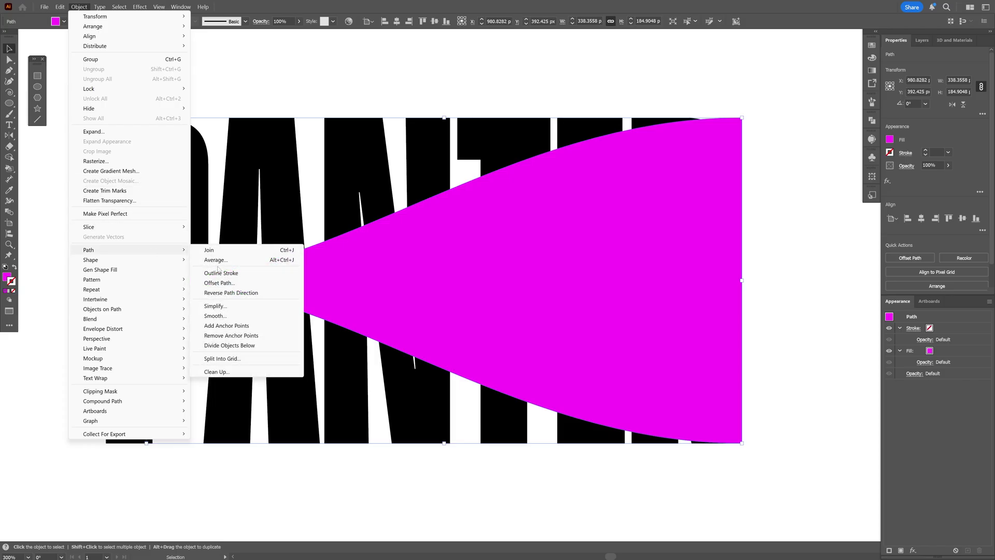
{"action": "left_click", "coordinate": [238, 284]}
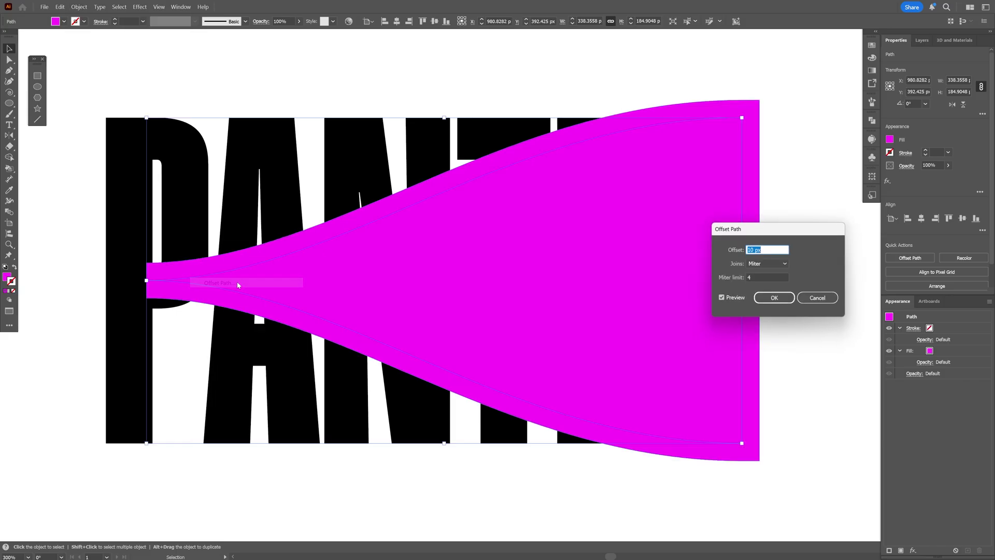
{"action": "left_click", "coordinate": [770, 250]}
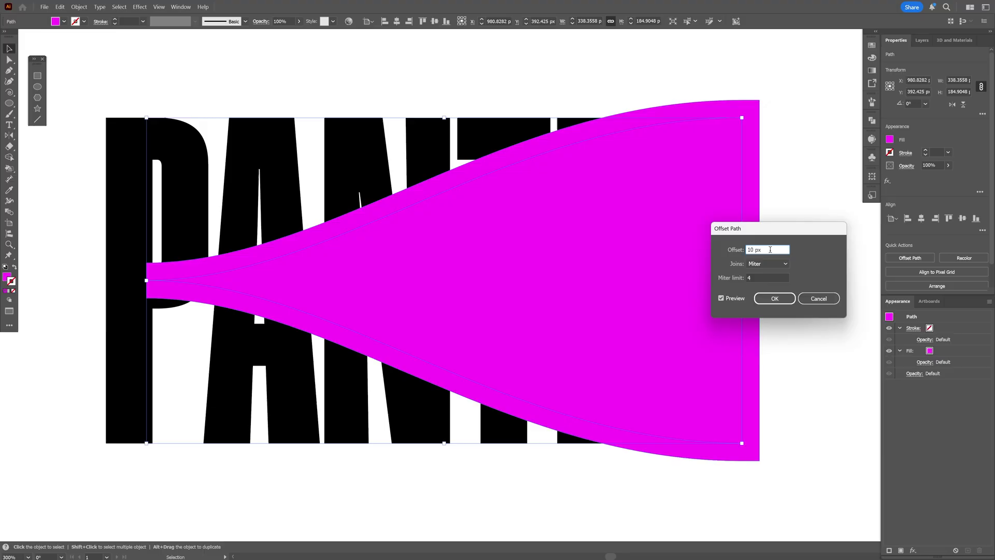
{"action": "key", "text": "Down"}
{"action": "key", "text": "Down"}
{"action": "key", "text": "Down"}
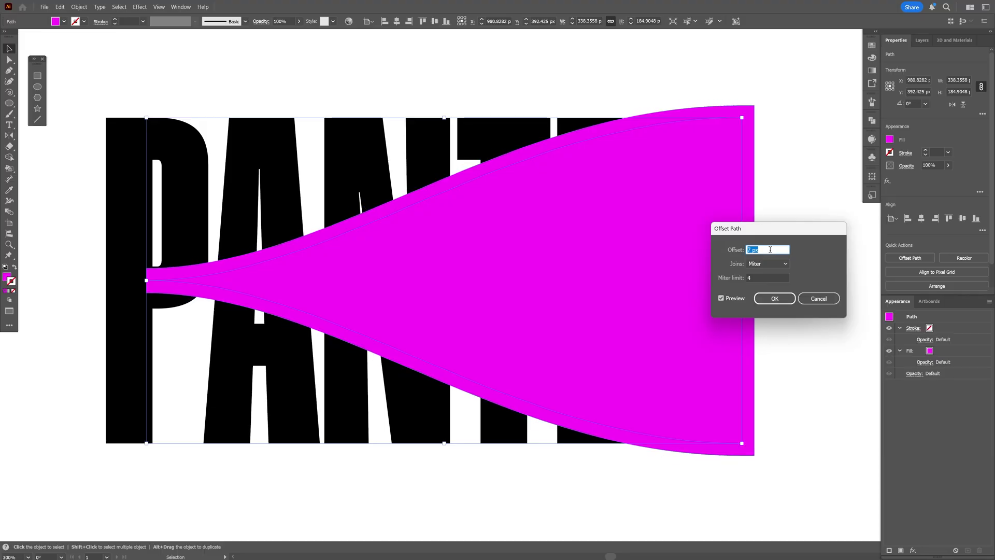
{"action": "key", "text": "Down"}
{"action": "key", "text": "Down"}
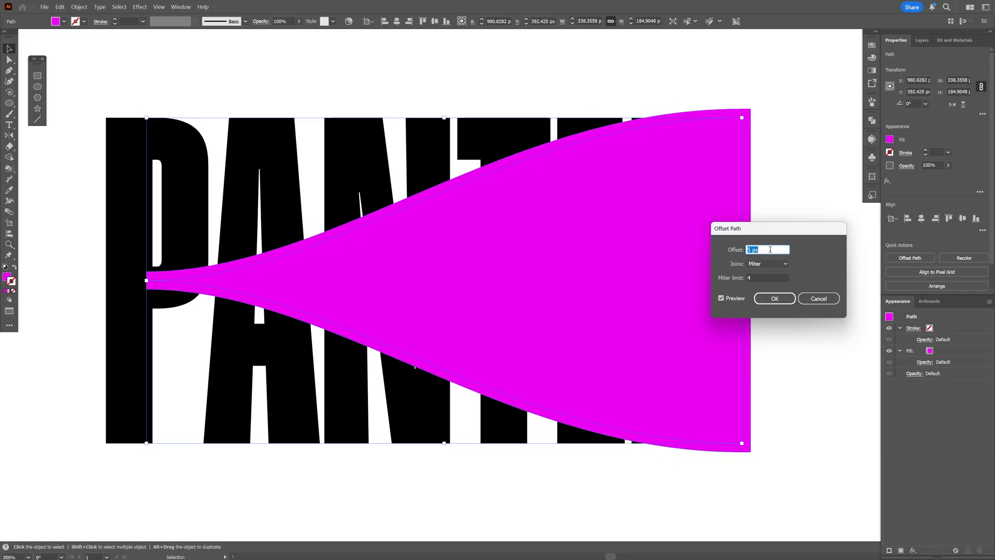
{"action": "left_click", "coordinate": [761, 263]}
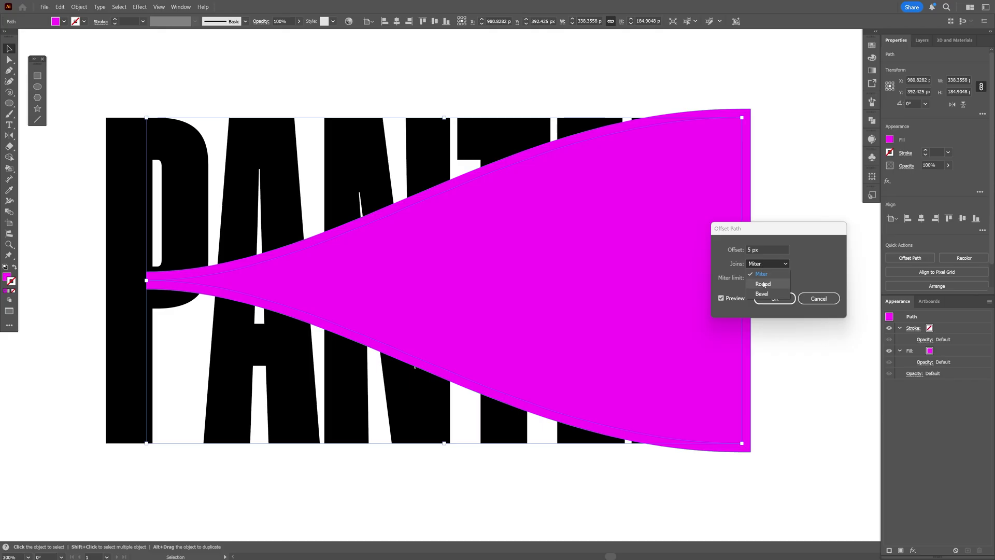
{"action": "left_click", "coordinate": [764, 285]}
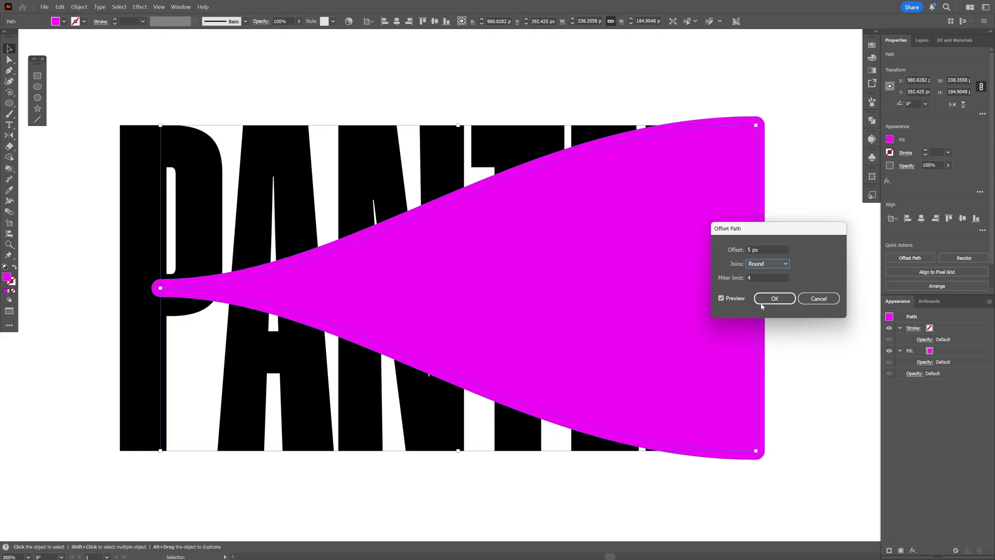
{"action": "left_click", "coordinate": [775, 298]}
{"action": "left_click", "coordinate": [775, 304]}
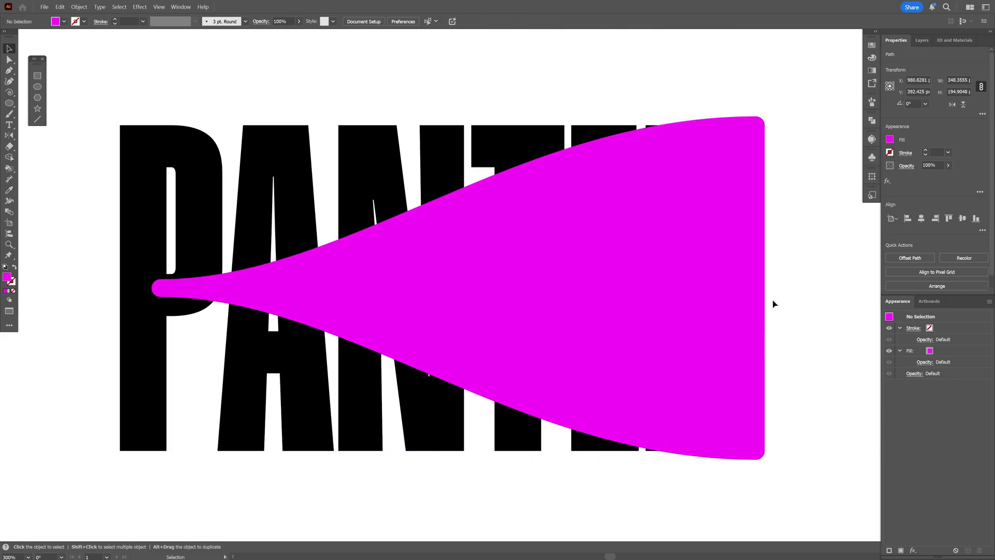
Use the Shape Builder to remove the offset shape and the parts of the PANTER lettering beneath it, keeping the original magenta shape.
{"action": "left_click", "coordinate": [747, 280]}
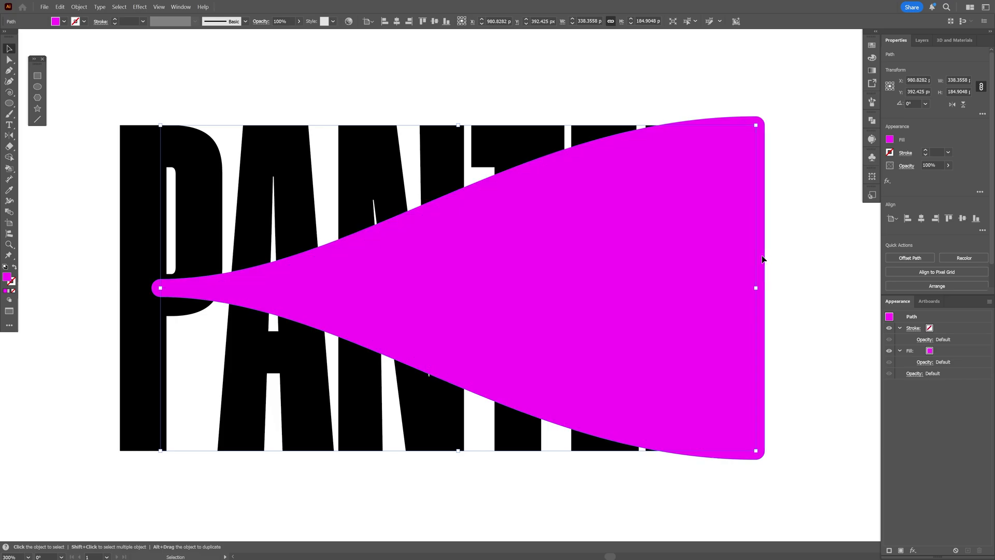
{"action": "left_click", "coordinate": [762, 255]}
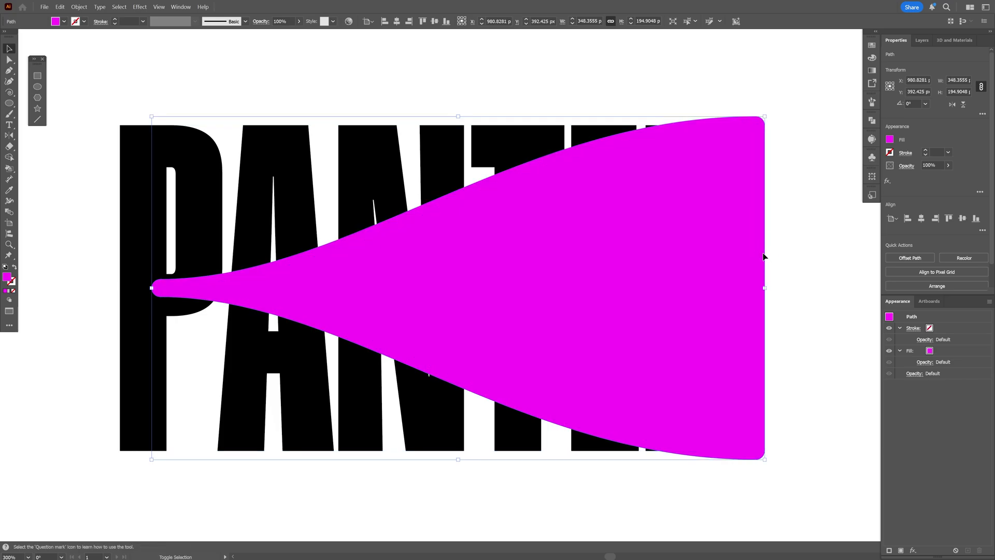
{"action": "left_click", "coordinate": [519, 146], "text": "shift"}
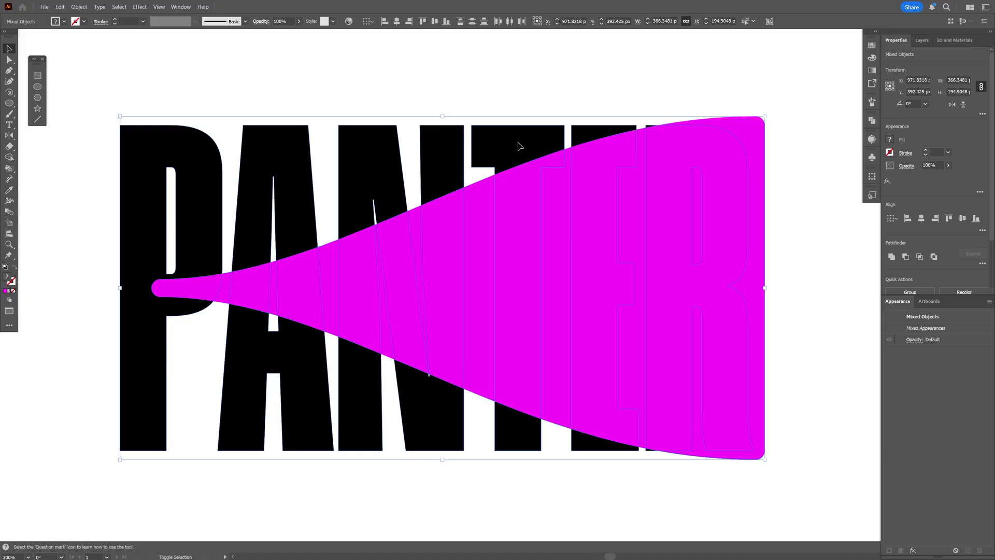
{"action": "key", "text": "shift+m"}
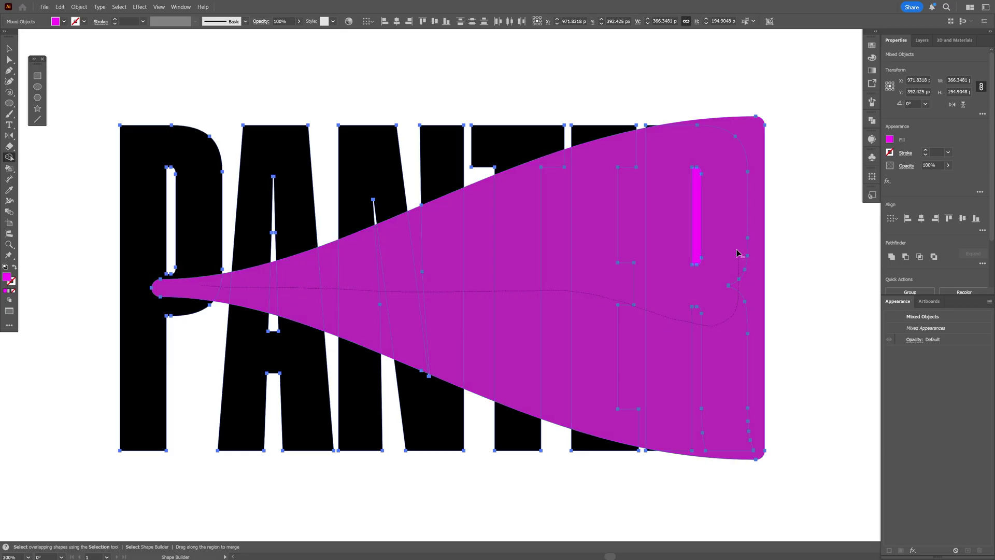
{"action": "left_click_drag", "start_coordinate": [676, 260], "coordinate": [703, 260]}
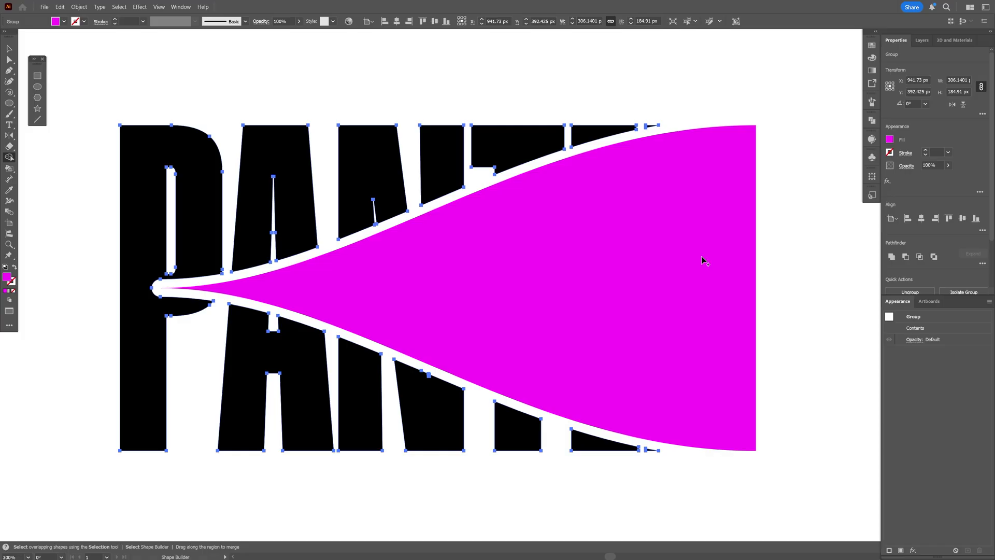
Swap the remaining magenta shape's fill to its stroke, leaving it as a 1 pt outline, and deselect it.
{"action": "key", "text": "v"}
{"action": "left_click", "coordinate": [691, 266]}
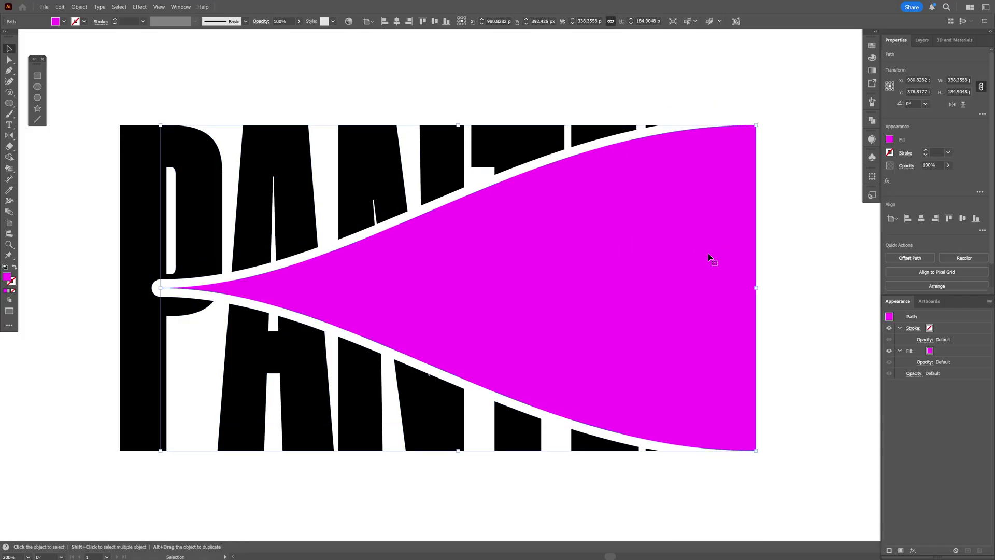
{"action": "key", "text": "shift+x"}
{"action": "left_click", "coordinate": [708, 268]}
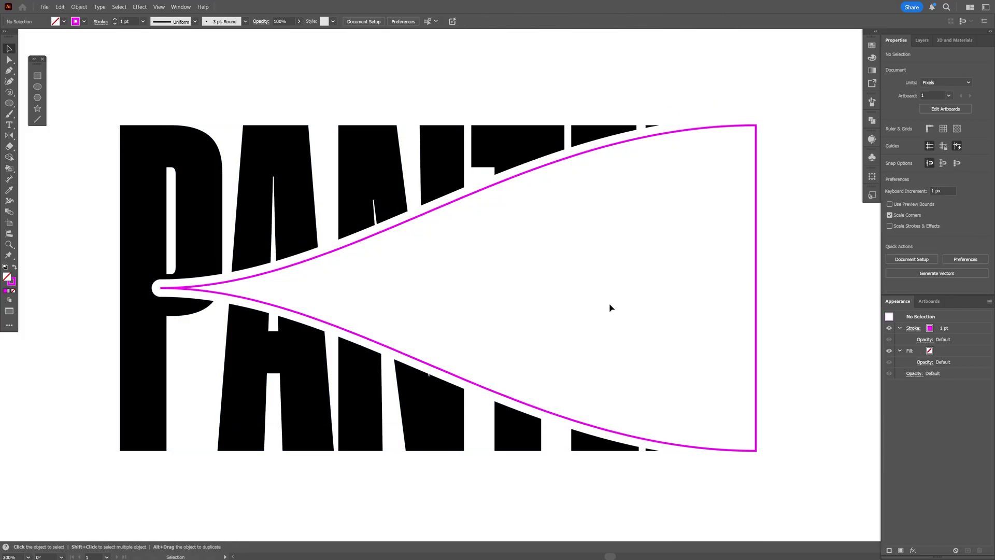
Move the VISION lettering over the wide end of the magenta outline and send it to the back.
{"action": "scroll", "coordinate": [609, 308], "scroll_direction": "down", "scroll_amount": 2}
{"action": "left_click_drag", "start_coordinate": [609, 307], "coordinate": [552, 206]}
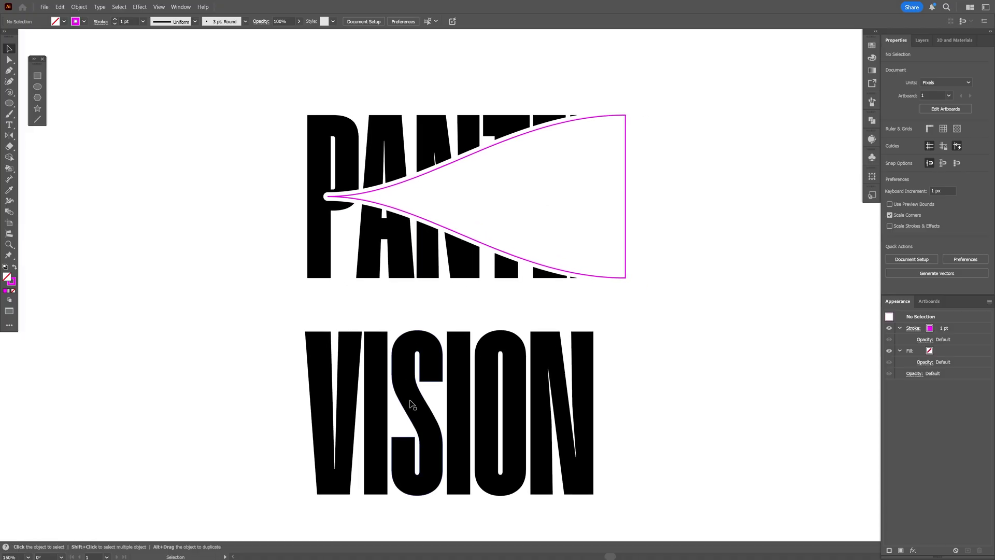
{"action": "left_click_drag", "start_coordinate": [421, 430], "coordinate": [657, 223]}
{"action": "scroll", "coordinate": [657, 127], "scroll_direction": "up", "scroll_amount": 2}
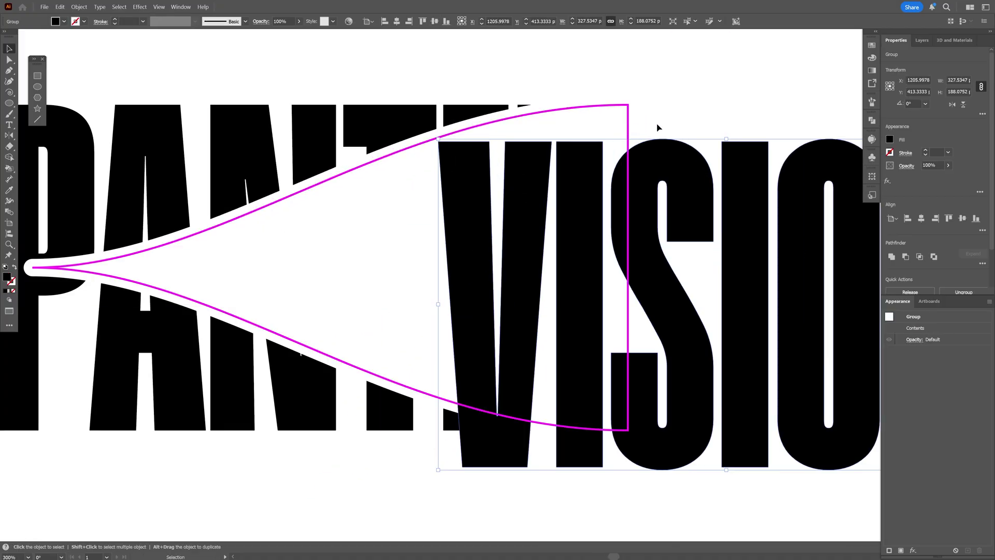
{"action": "scroll", "coordinate": [632, 181], "scroll_direction": "down", "scroll_amount": 1}
{"action": "left_click_drag", "start_coordinate": [632, 181], "coordinate": [521, 183]}
{"action": "scroll", "coordinate": [512, 219], "scroll_direction": "up", "scroll_amount": 4}
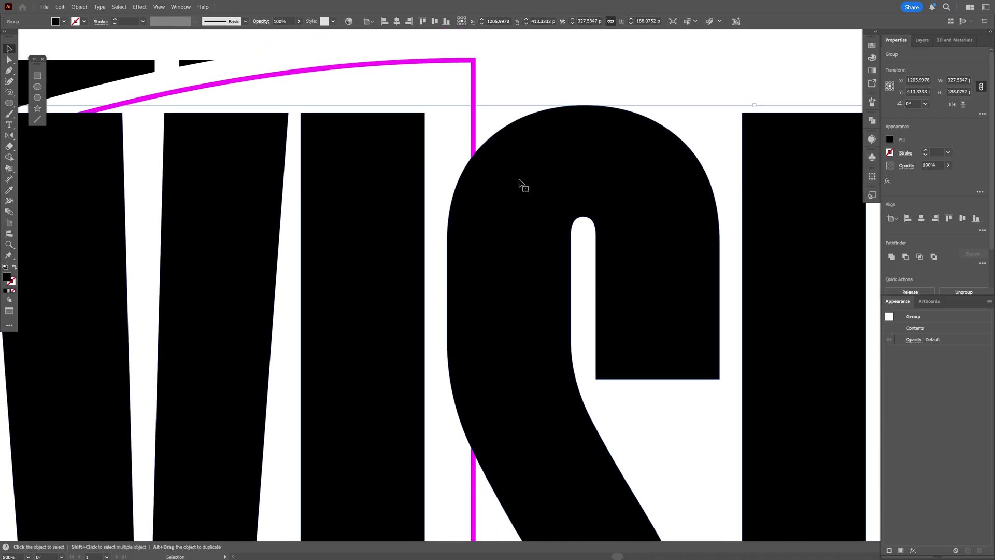
{"action": "right_click", "coordinate": [520, 183]}
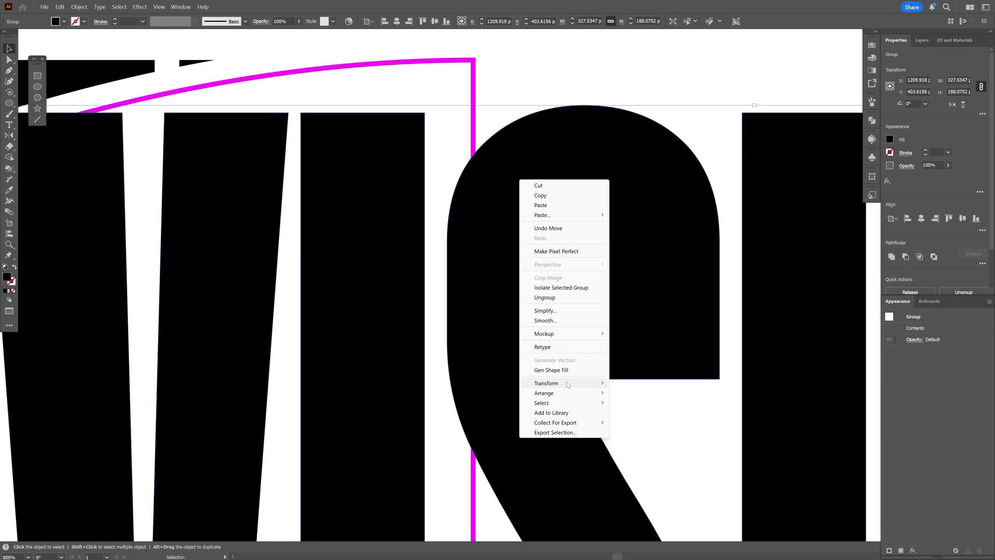
{"action": "mouse_move", "coordinate": [549, 393]}
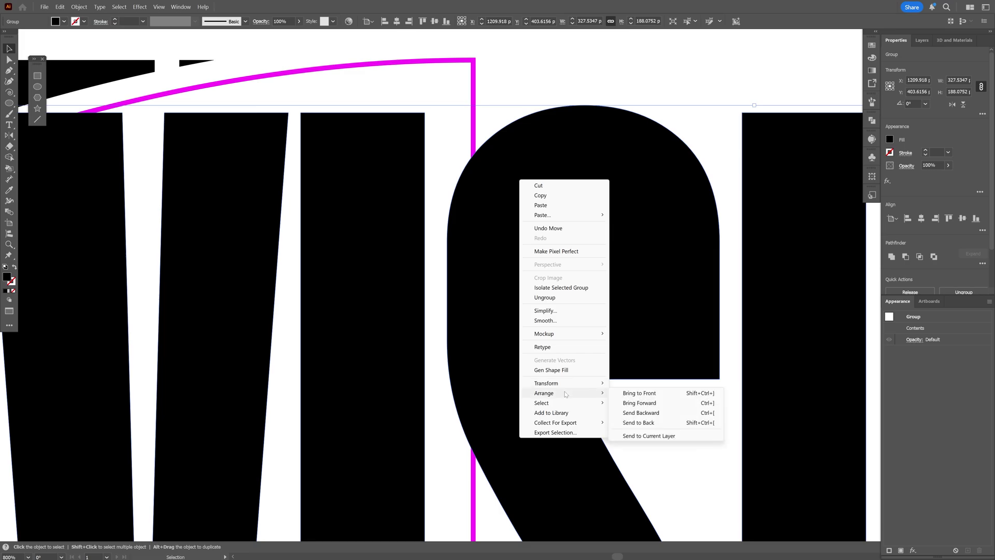
{"action": "left_click", "coordinate": [648, 424]}
{"action": "scroll", "coordinate": [578, 119], "scroll_direction": "down", "scroll_amount": 1}
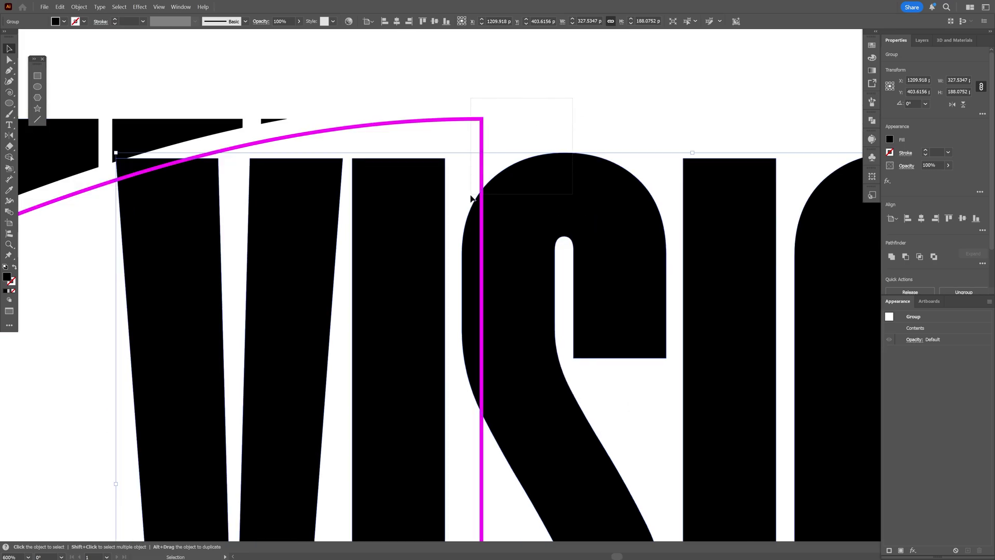
Try to distort VISION into the magenta outline with Envelope Distort's Make with Top Object, and undo the distortion.
{"action": "key", "text": "ctrl+a"}
{"action": "scroll", "coordinate": [456, 232], "scroll_direction": "down", "scroll_amount": 1}
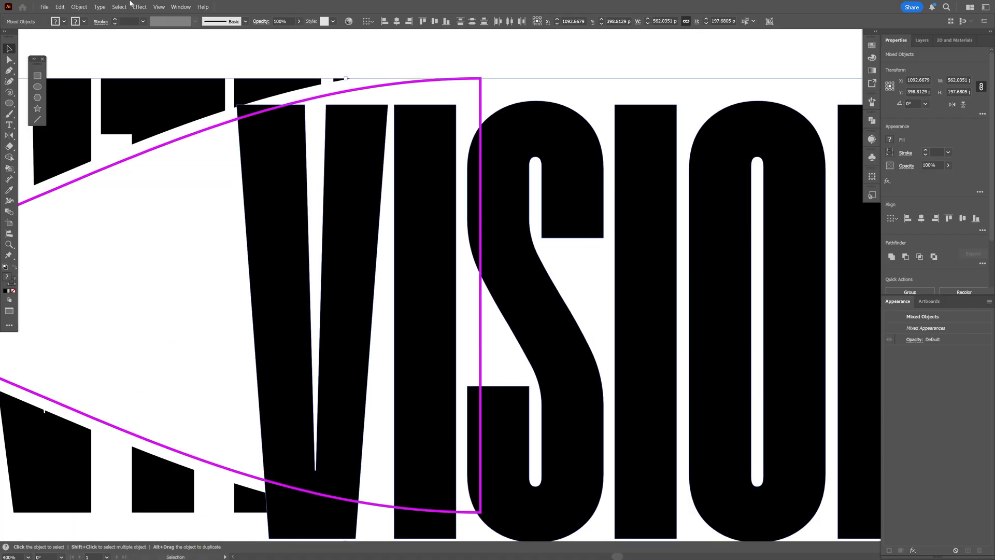
{"action": "left_click", "coordinate": [79, 7]}
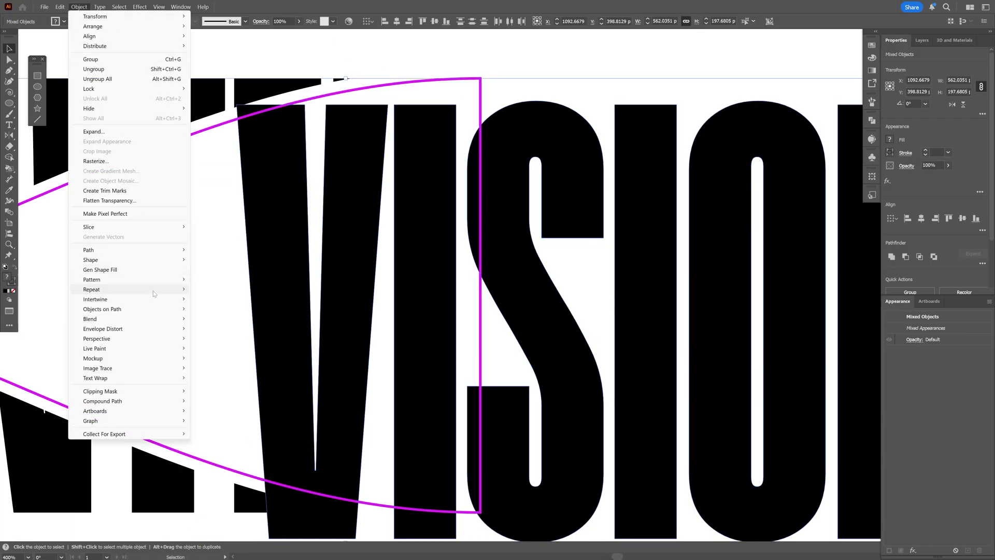
{"action": "mouse_move", "coordinate": [160, 329]}
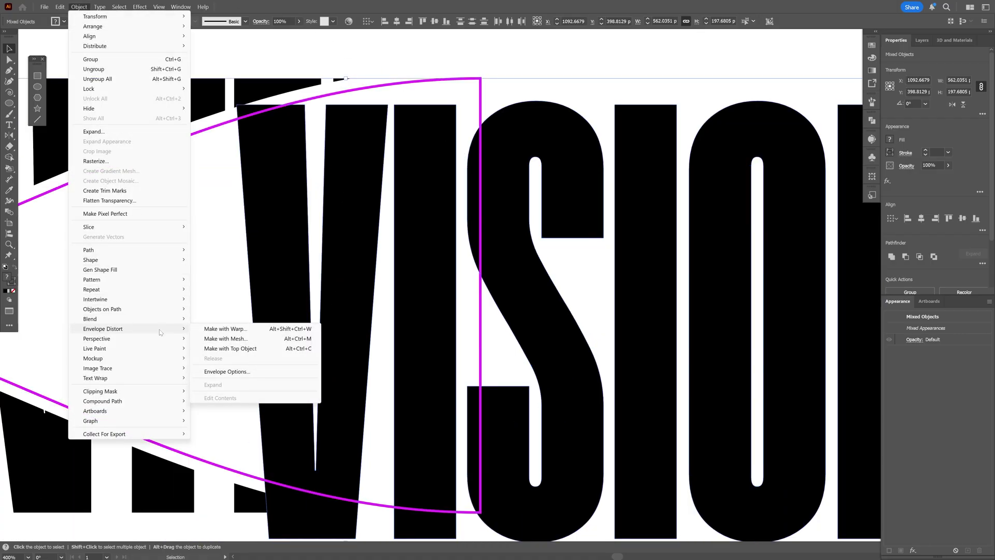
{"action": "left_click", "coordinate": [255, 350]}
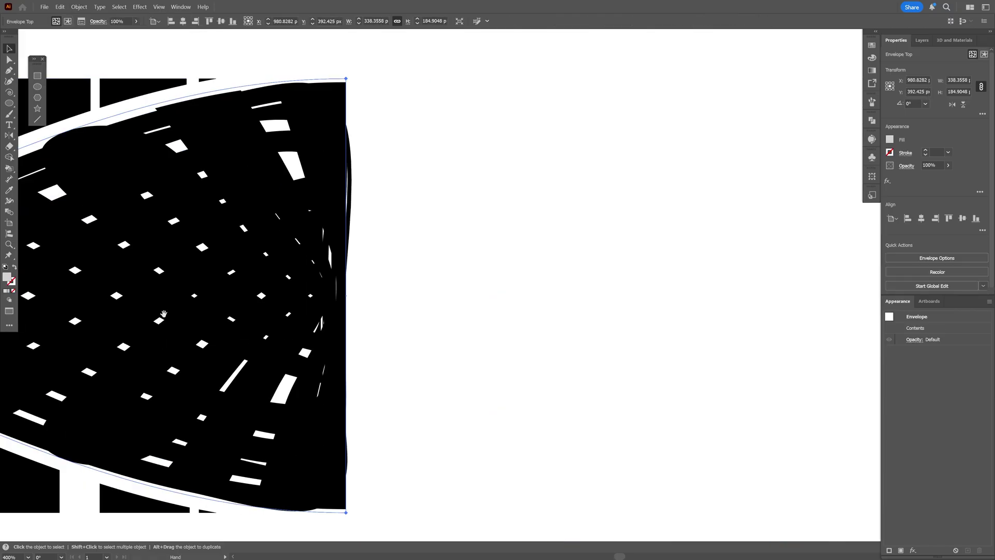
{"action": "left_click_drag", "start_coordinate": [438, 271], "coordinate": [562, 296]}
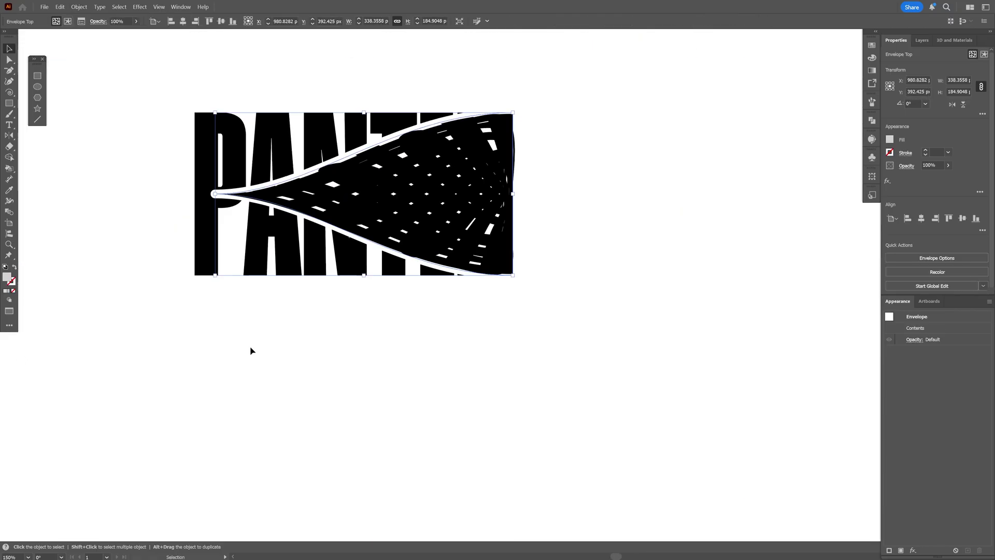
{"action": "key", "text": "a"}
{"action": "key", "text": "ctrl+z"}
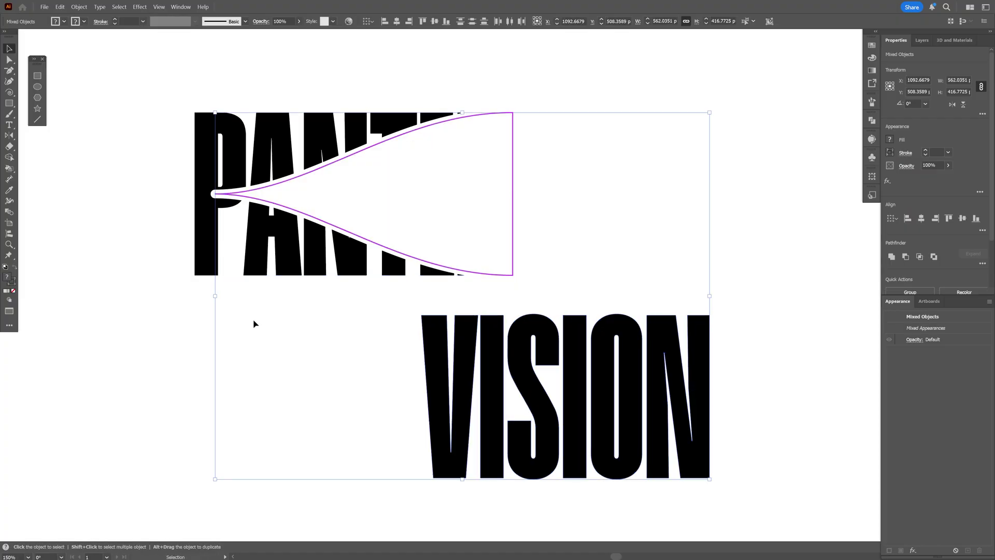
Convert the anchor point at the magenta outline's pointed tip to a smooth point.
{"action": "key", "text": "ctrl+minus"}
{"action": "scroll", "coordinate": [236, 220], "scroll_direction": "up", "scroll_amount": 5}
{"action": "scroll", "coordinate": [362, 262], "scroll_direction": "up", "scroll_amount": 2}
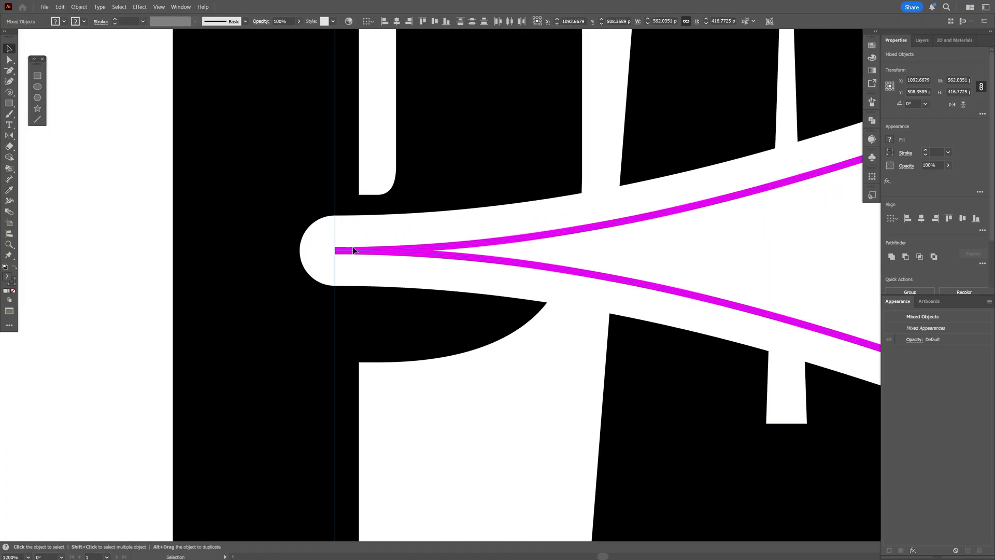
{"action": "left_click_drag", "start_coordinate": [353, 251], "coordinate": [314, 246]}
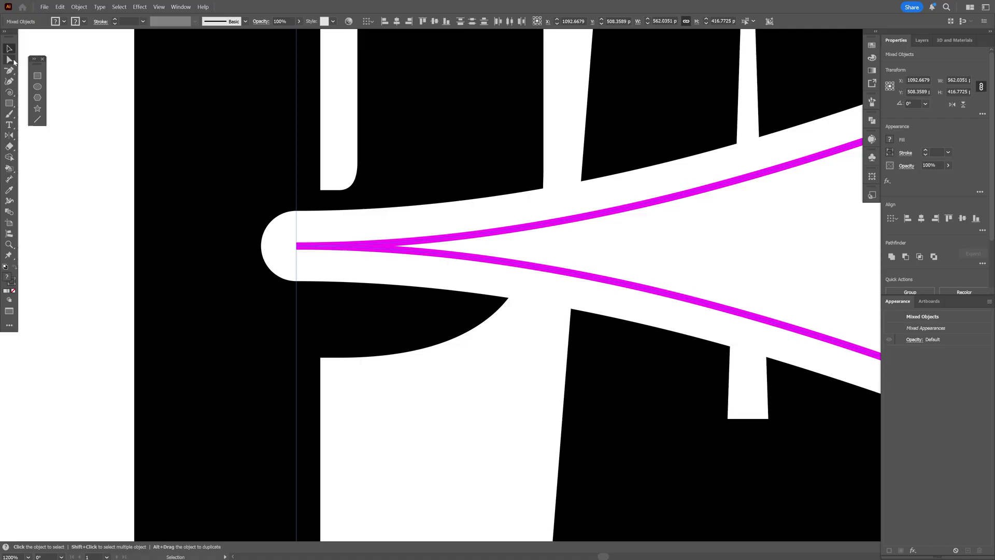
{"action": "left_click", "coordinate": [9, 60]}
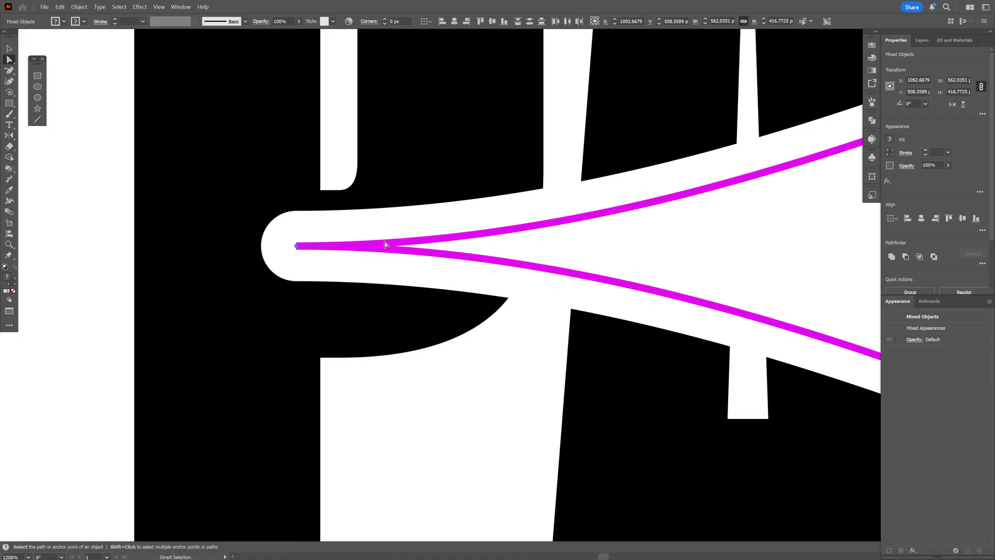
{"action": "left_click", "coordinate": [299, 247]}
{"action": "key", "text": "ctrl+minus"}
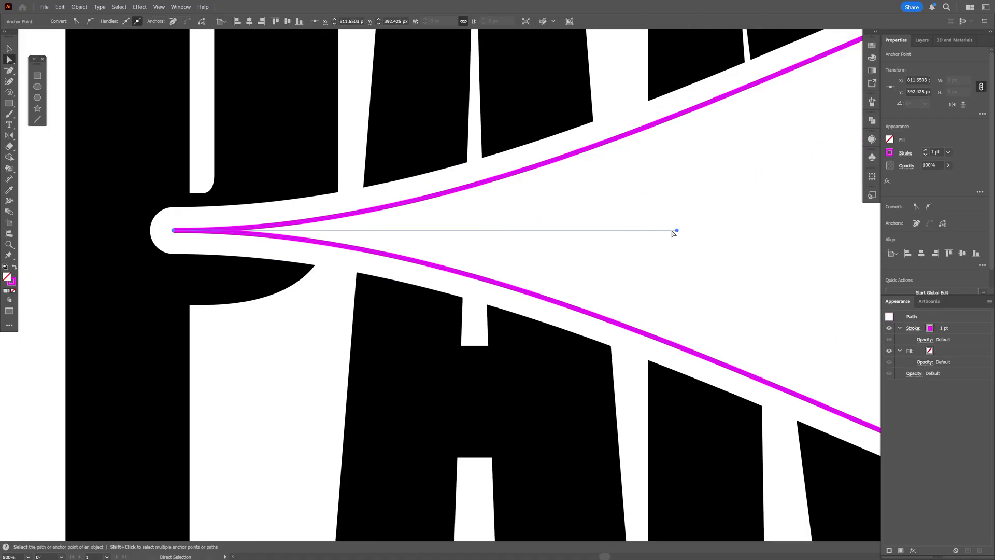
{"action": "left_click_drag", "start_coordinate": [676, 231], "coordinate": [616, 261]}
{"action": "key", "text": "ctrl+z"}
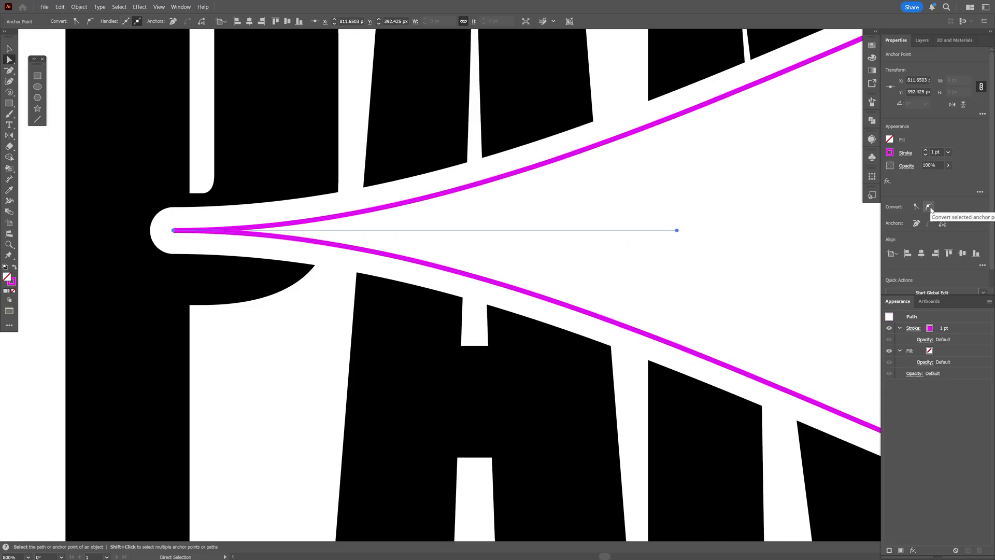
{"action": "left_click", "coordinate": [930, 206]}
{"action": "scroll", "coordinate": [228, 315], "scroll_direction": "down", "scroll_amount": 3}
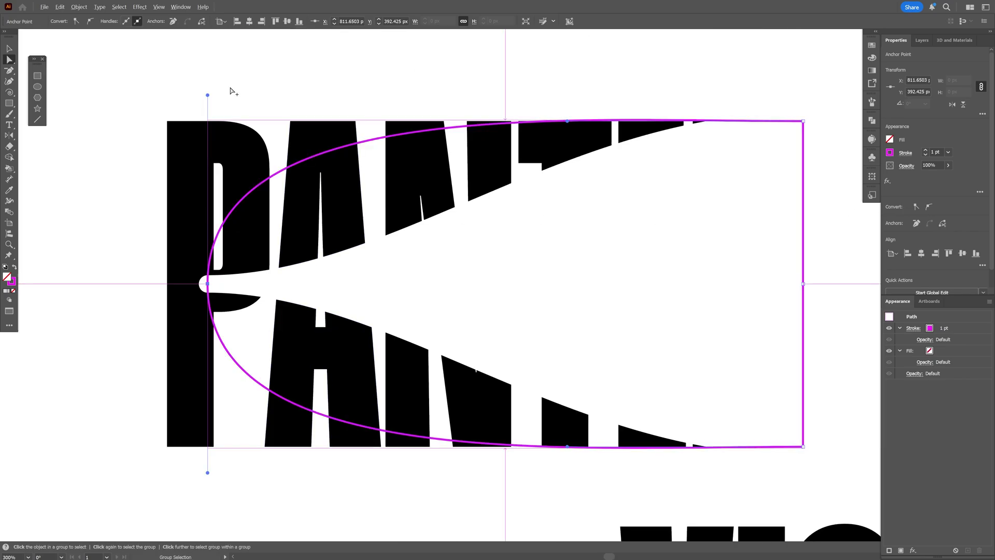
Pull the tip anchor's upper and lower handles apart towards the wide end, so both edges roughly follow the cut PANTER letters.
{"action": "left_click_drag", "start_coordinate": [208, 96], "coordinate": [460, 234]}
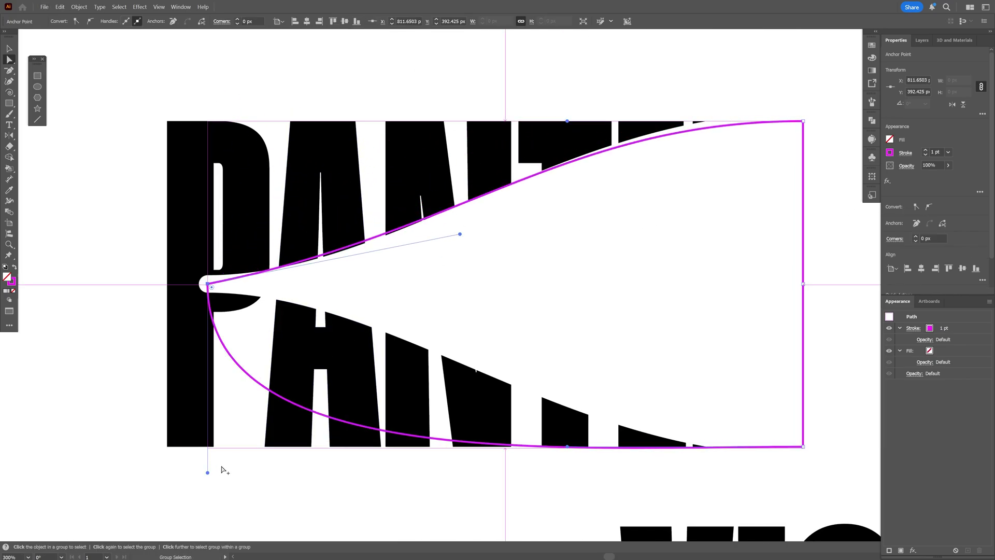
{"action": "left_click_drag", "start_coordinate": [207, 473], "coordinate": [444, 332]}
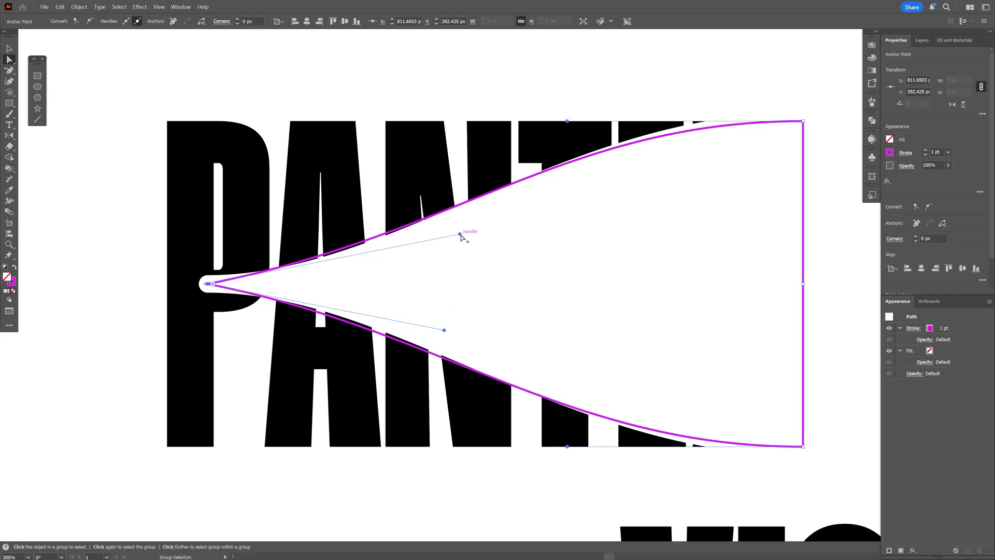
{"action": "key", "text": "ctrl+minus"}
{"action": "left_click_drag", "start_coordinate": [489, 282], "coordinate": [357, 257]}
{"action": "key", "text": "v"}
{"action": "left_click", "coordinate": [514, 215]}
Select VISION together with the magenta outline and envelope distort the lettering using Make with Top Object.
{"action": "scroll", "coordinate": [514, 215], "scroll_direction": "down", "scroll_amount": 1}
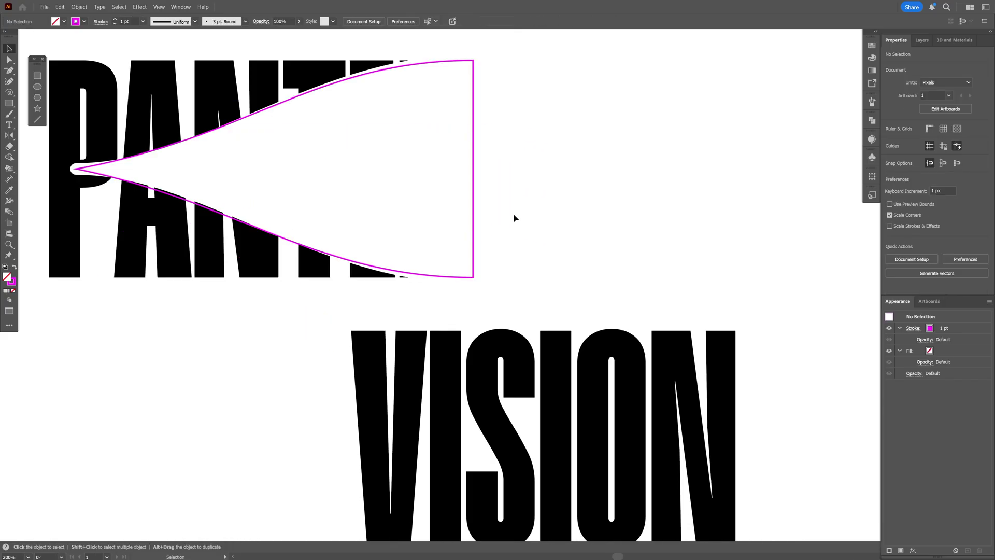
{"action": "left_click_drag", "start_coordinate": [458, 375], "coordinate": [459, 377]}
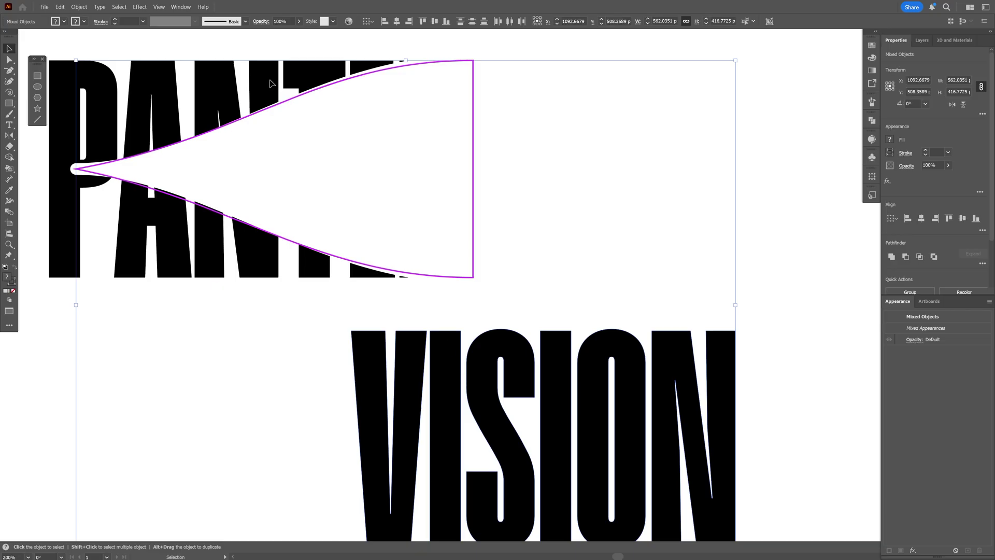
{"action": "left_click", "coordinate": [83, 6]}
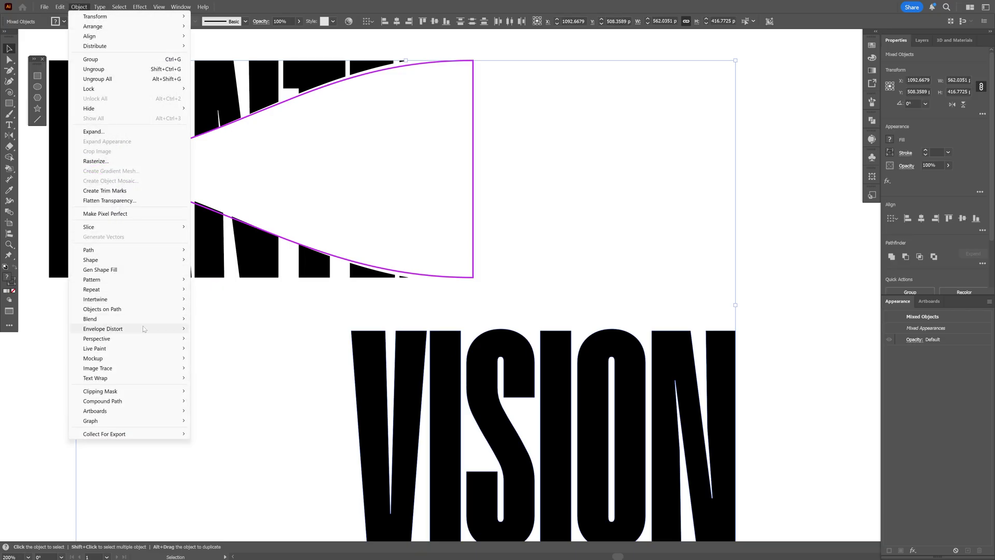
{"action": "mouse_move", "coordinate": [144, 332]}
{"action": "left_click", "coordinate": [248, 354]}
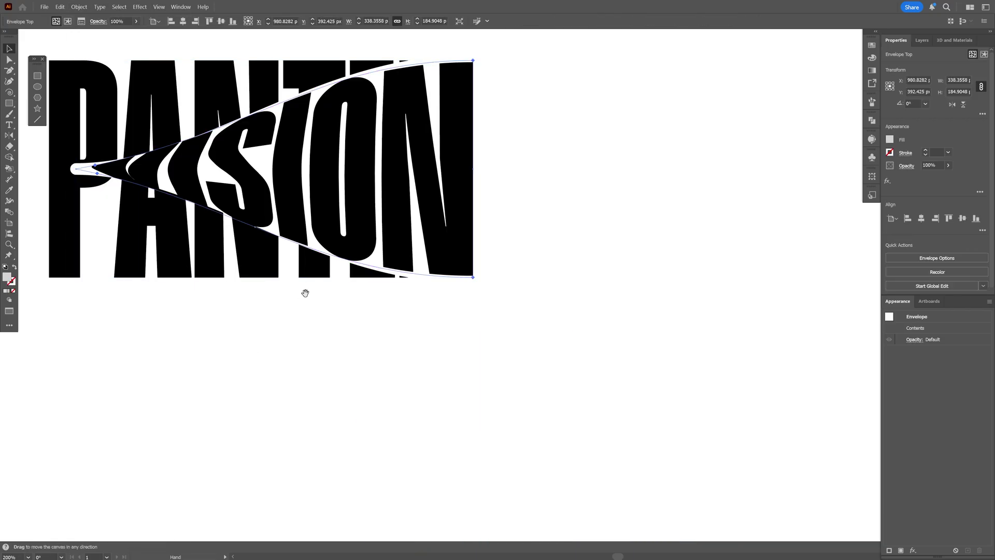
{"action": "key", "text": "ctrl+equal"}
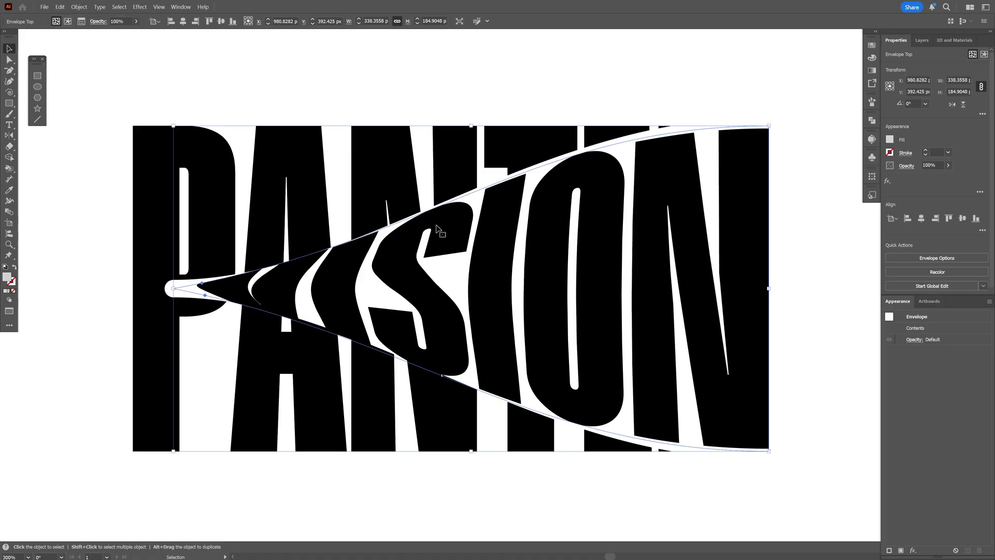
Reshape the VISION envelope by adjusting the handles of its mesh points, leaving a more even white gap along the cut PANTER letters.
{"action": "left_click", "coordinate": [10, 60]}
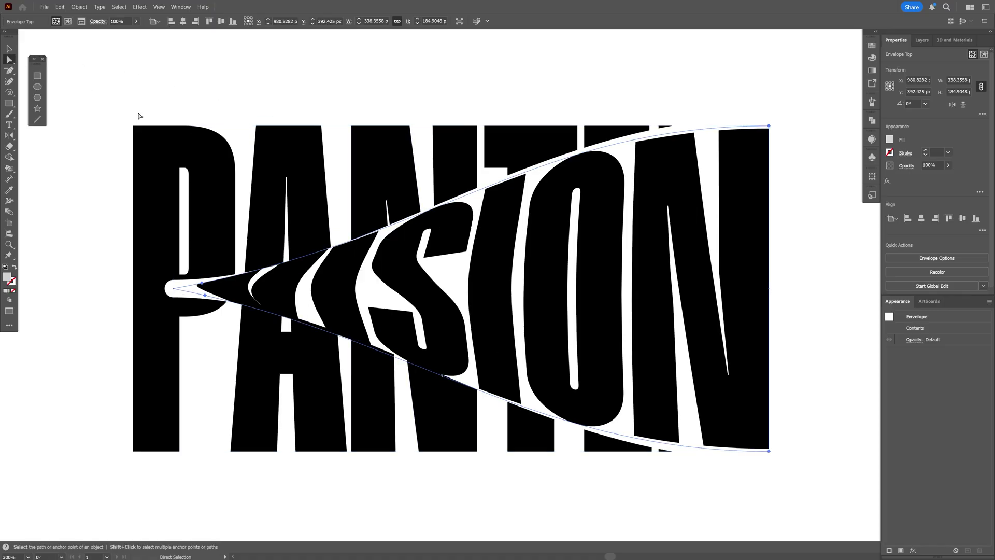
{"action": "scroll", "coordinate": [222, 250], "scroll_direction": "up", "scroll_amount": 1}
{"action": "key", "text": "ctrl+minus"}
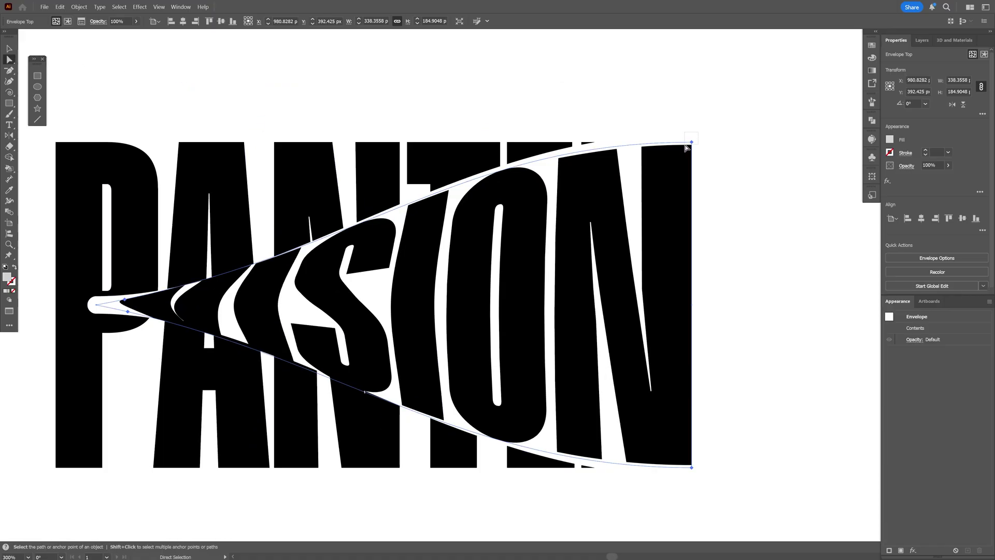
{"action": "left_click", "coordinate": [688, 144]}
{"action": "scroll", "coordinate": [253, 251], "scroll_direction": "up", "scroll_amount": 1}
{"action": "left_click_drag", "start_coordinate": [406, 256], "coordinate": [492, 261]}
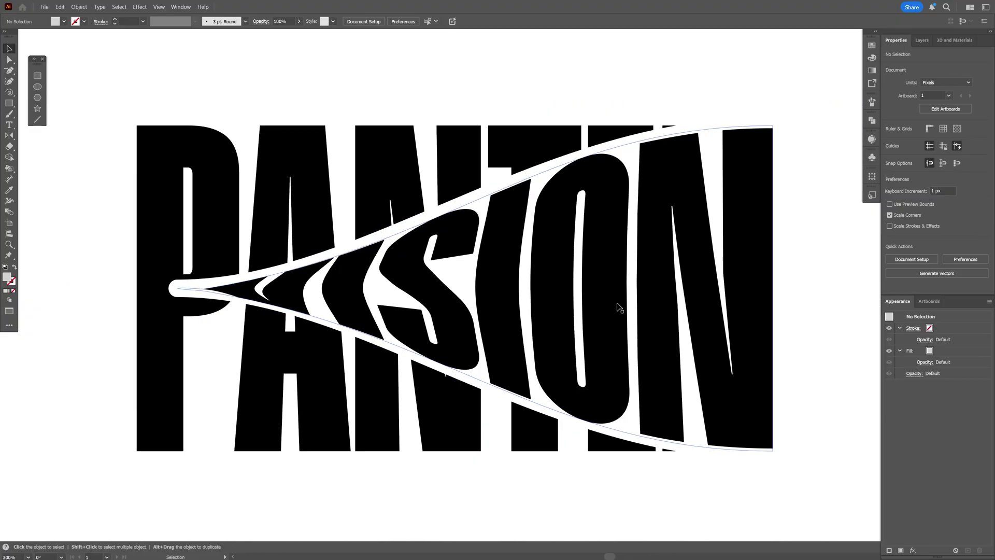
{"action": "left_click", "coordinate": [618, 307]}
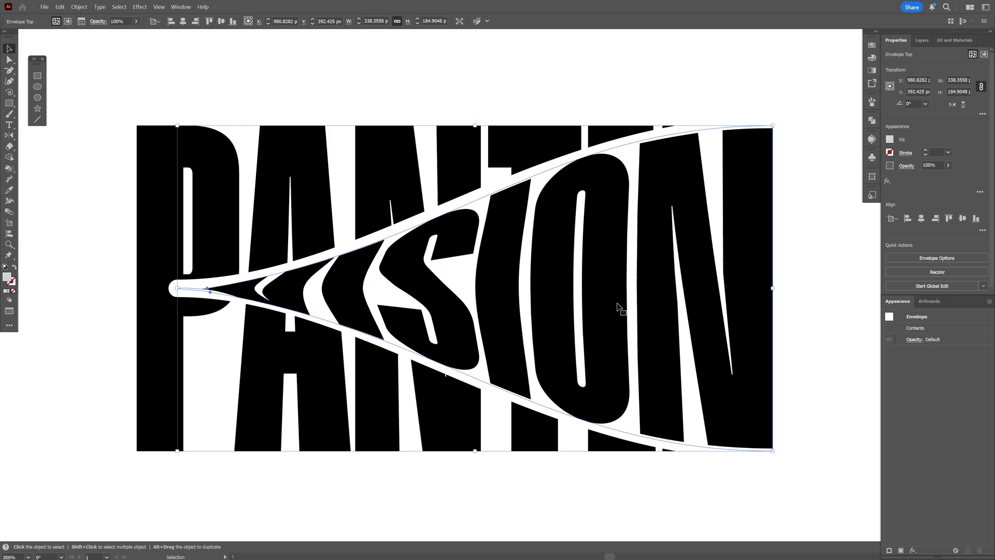
Expand the VISION envelope into editable shapes, with both Object and Fill included.
{"action": "left_click", "coordinate": [80, 7]}
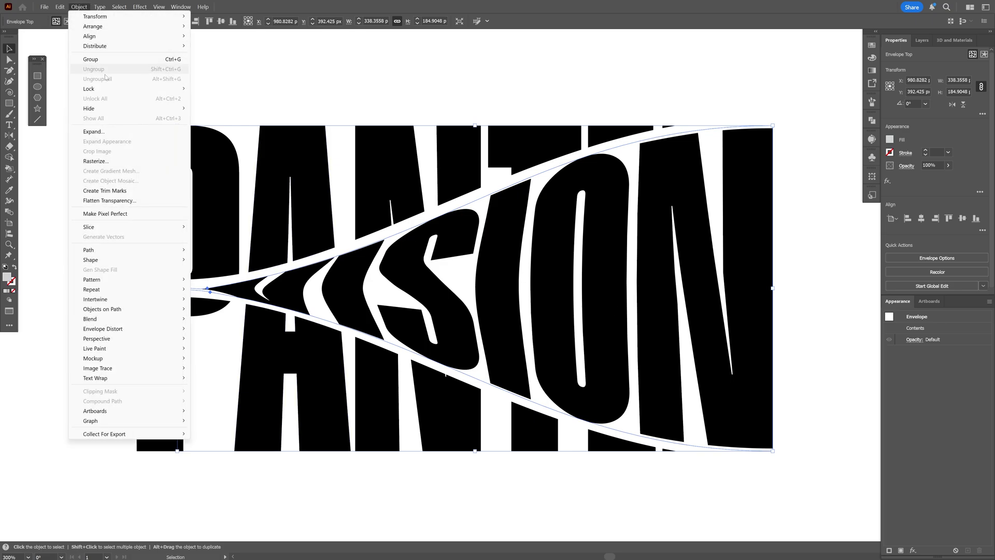
{"action": "left_click", "coordinate": [124, 133]}
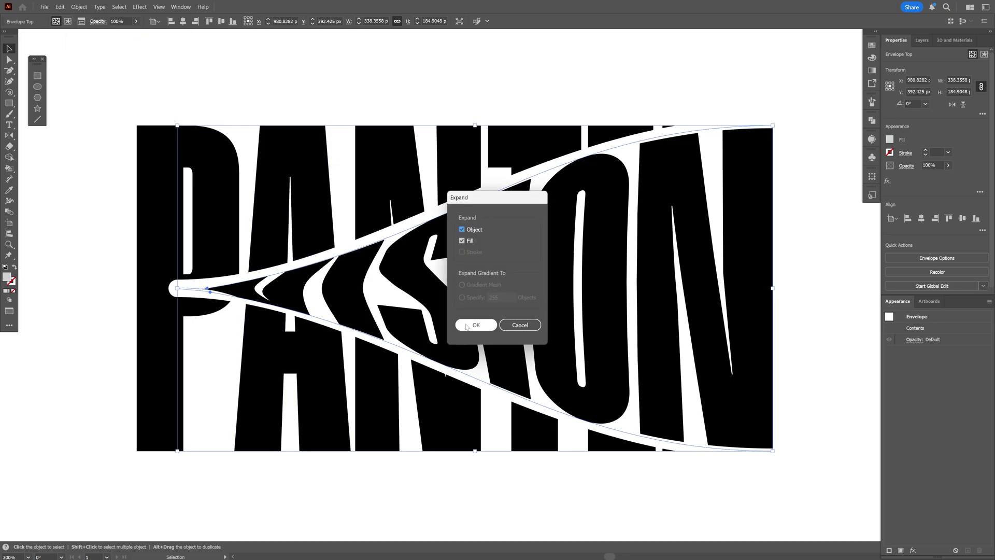
{"action": "left_click", "coordinate": [476, 325]}
{"action": "scroll", "coordinate": [186, 304], "scroll_direction": "up", "scroll_amount": 5}
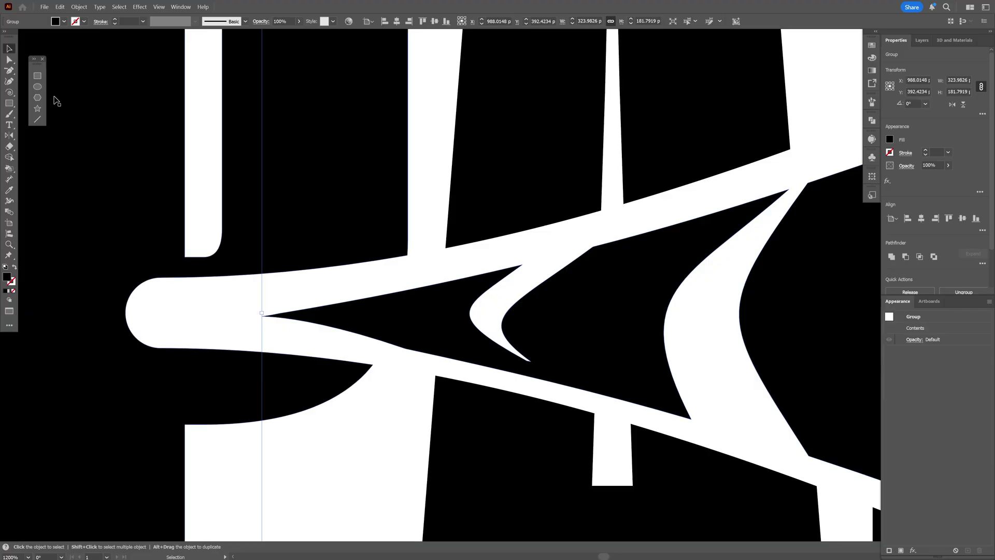
Extend the V's pointed tip anchor further into the rounded narrow end of the white cutout.
{"action": "key", "text": "a"}
{"action": "scroll", "coordinate": [268, 315], "scroll_direction": "left", "scroll_amount": 2}
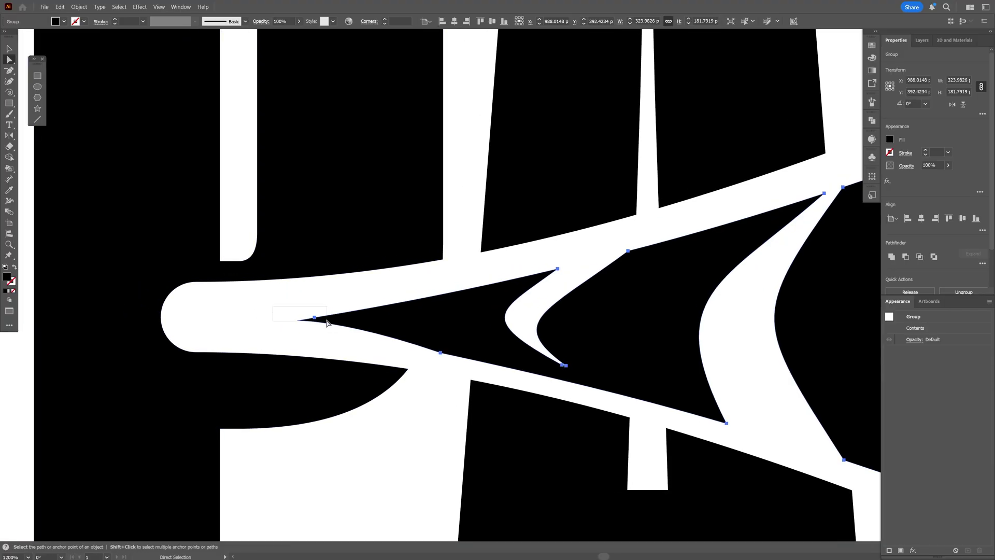
{"action": "left_click_drag", "start_coordinate": [314, 318], "coordinate": [207, 320]}
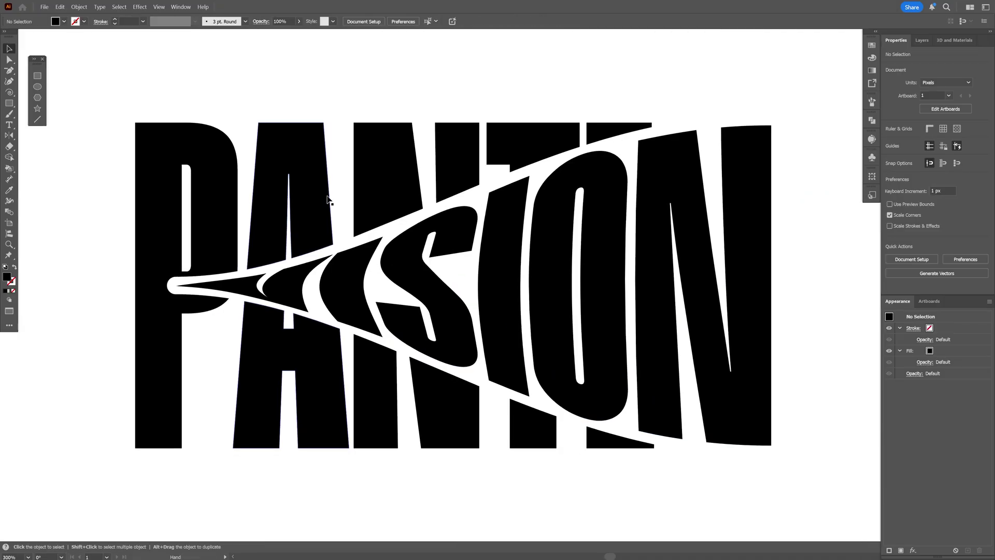
Select the anchor at the V's narrow tip and round it with a corner radius of about 0.76 px.
{"action": "left_click", "coordinate": [10, 59]}
{"action": "mouse_move", "coordinate": [284, 225]}
{"action": "left_mouse_down"}
{"action": "mouse_move", "coordinate": [334, 209]}
{"action": "mouse_move", "coordinate": [360, 223]}
{"action": "mouse_move", "coordinate": [407, 190]}
{"action": "mouse_move", "coordinate": [268, 222]}
{"action": "left_mouse_up"}
{"action": "scroll", "coordinate": [222, 206], "scroll_direction": "up", "scroll_amount": 1}
{"action": "scroll", "coordinate": [275, 229], "scroll_direction": "down", "scroll_amount": 1}
{"action": "scroll", "coordinate": [324, 254], "scroll_direction": "up", "scroll_amount": 1}
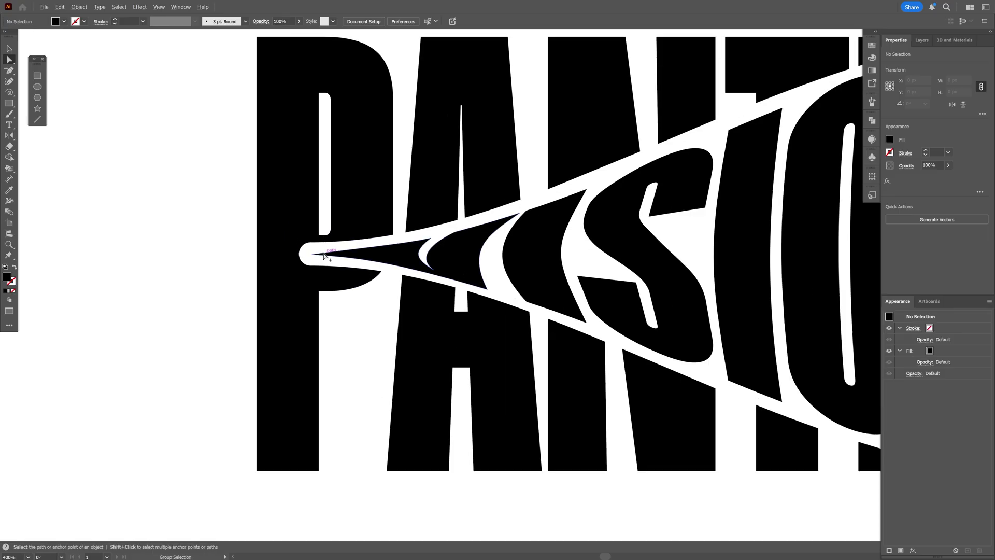
{"action": "left_click", "coordinate": [310, 254]}
{"action": "scroll", "coordinate": [309, 254], "scroll_direction": "up", "scroll_amount": 1}
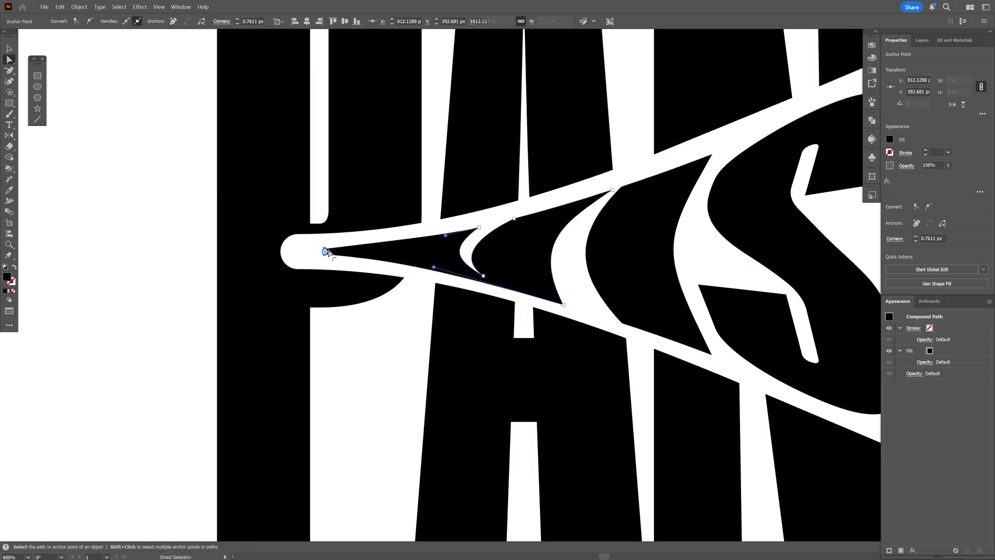
Round the V's left arm upper corner, its lower corner and its right arm upper corner, the last with a radius of about 1.18 px.
{"action": "left_click_drag", "start_coordinate": [492, 233], "coordinate": [356, 261]}
{"action": "scroll", "coordinate": [356, 261], "scroll_direction": "up", "scroll_amount": 1}
{"action": "left_click", "coordinate": [339, 252]}
{"action": "left_click_drag", "start_coordinate": [445, 363], "coordinate": [433, 340]}
{"action": "left_click", "coordinate": [518, 201]}
{"action": "left_click_drag", "start_coordinate": [510, 207], "coordinate": [494, 241]}
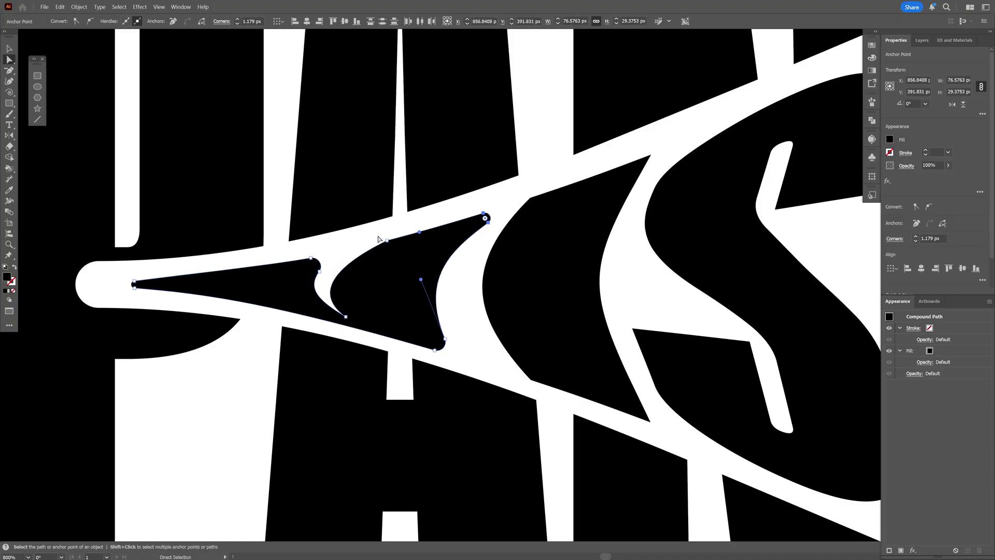